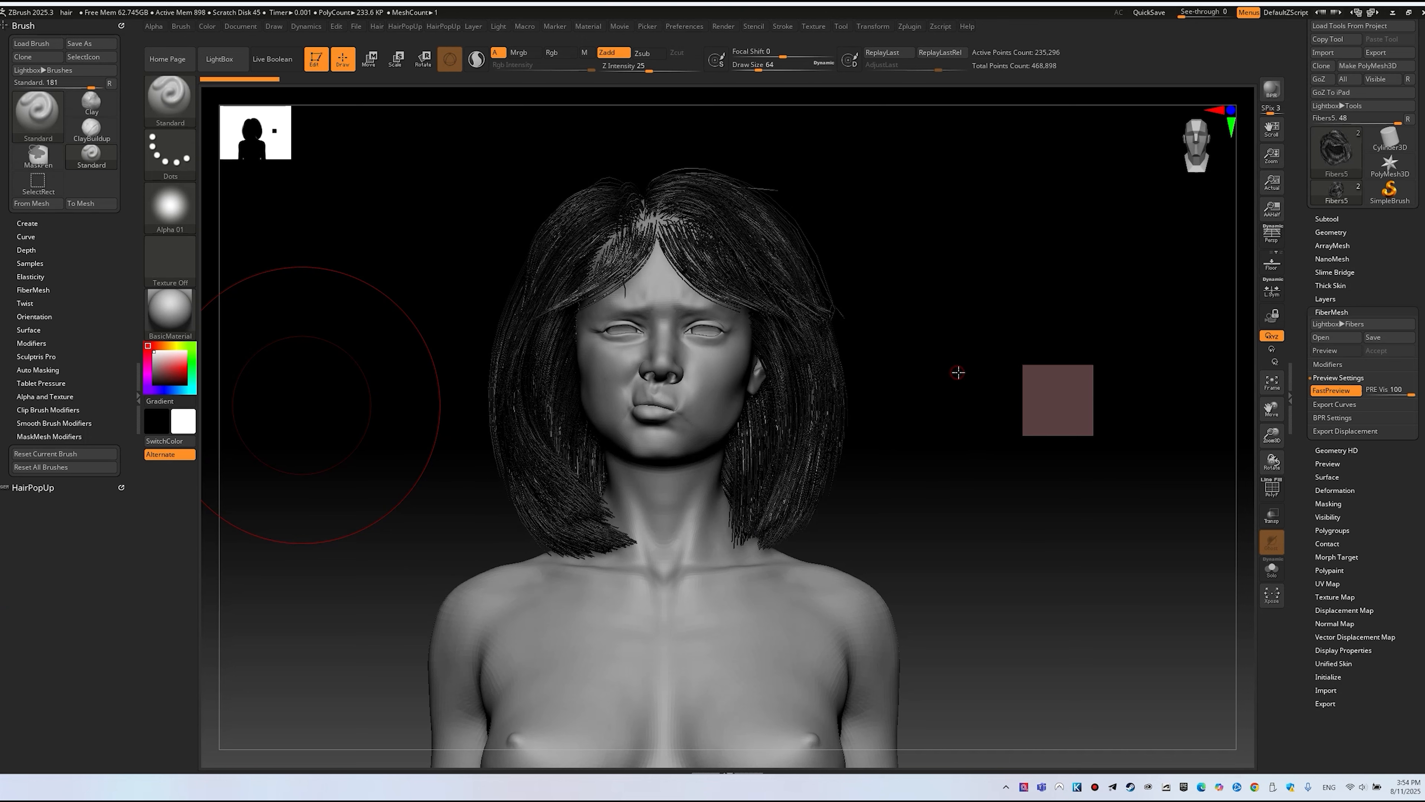
Step: Export the FiberMesh hair as curves in Maya Ascii format, naming the file Fibers5_Curves.ma
{"action": "left_click_drag", "start_coordinate": [934, 400], "coordinate": [940, 457]}
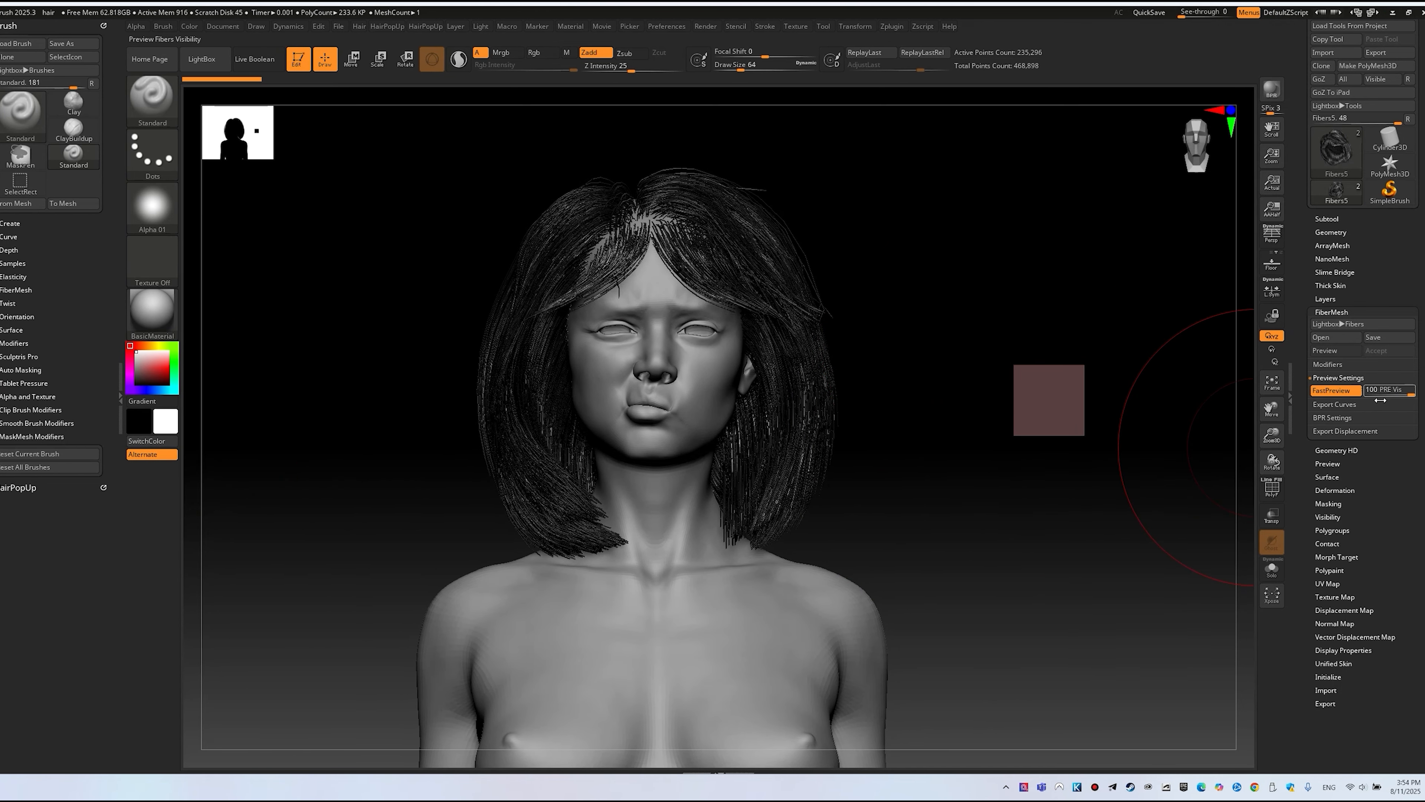
{"action": "left_click", "coordinate": [1342, 408]}
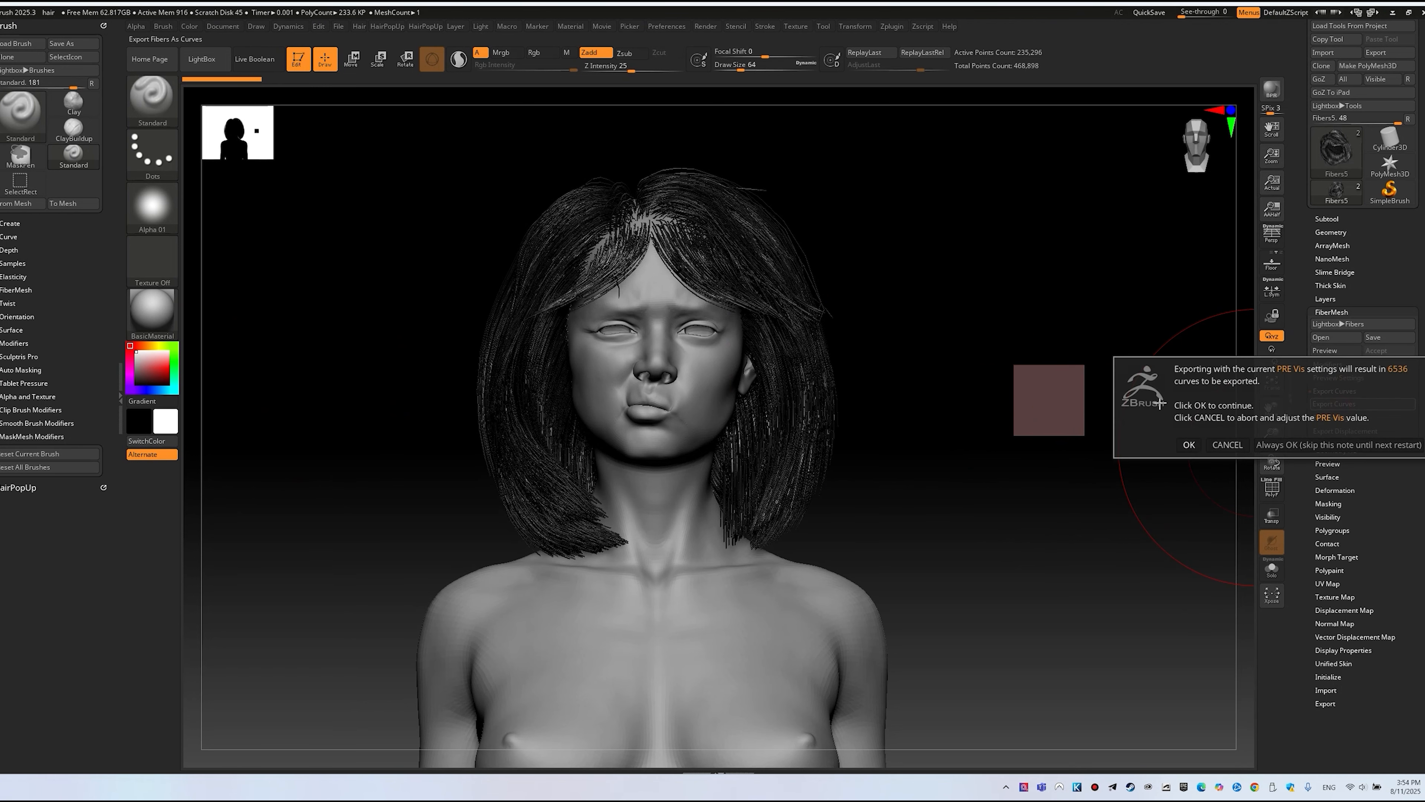
{"action": "left_click", "coordinate": [1189, 443]}
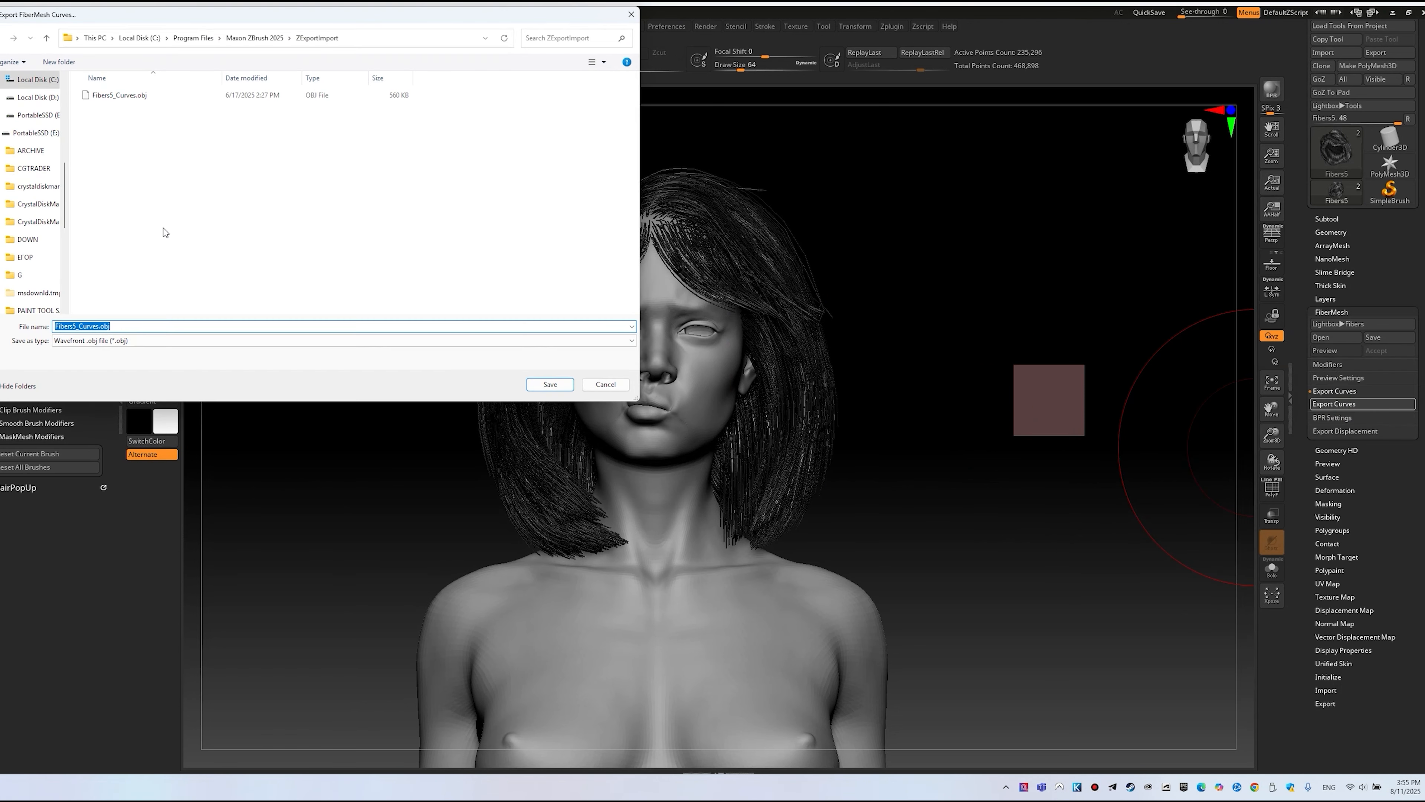
{"action": "left_click", "coordinate": [146, 341]}
{"action": "left_click", "coordinate": [150, 358]}
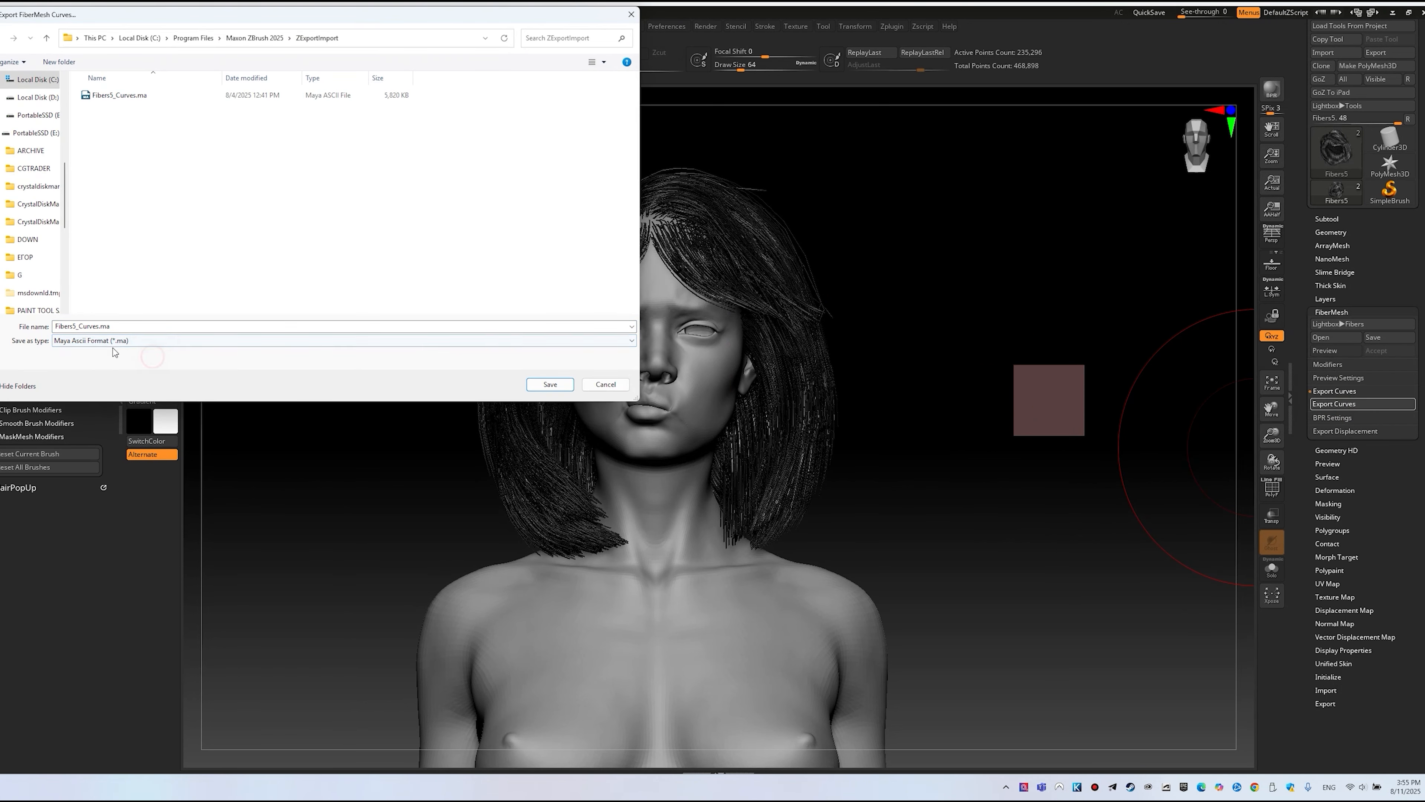
{"action": "key", "text": "Return"}
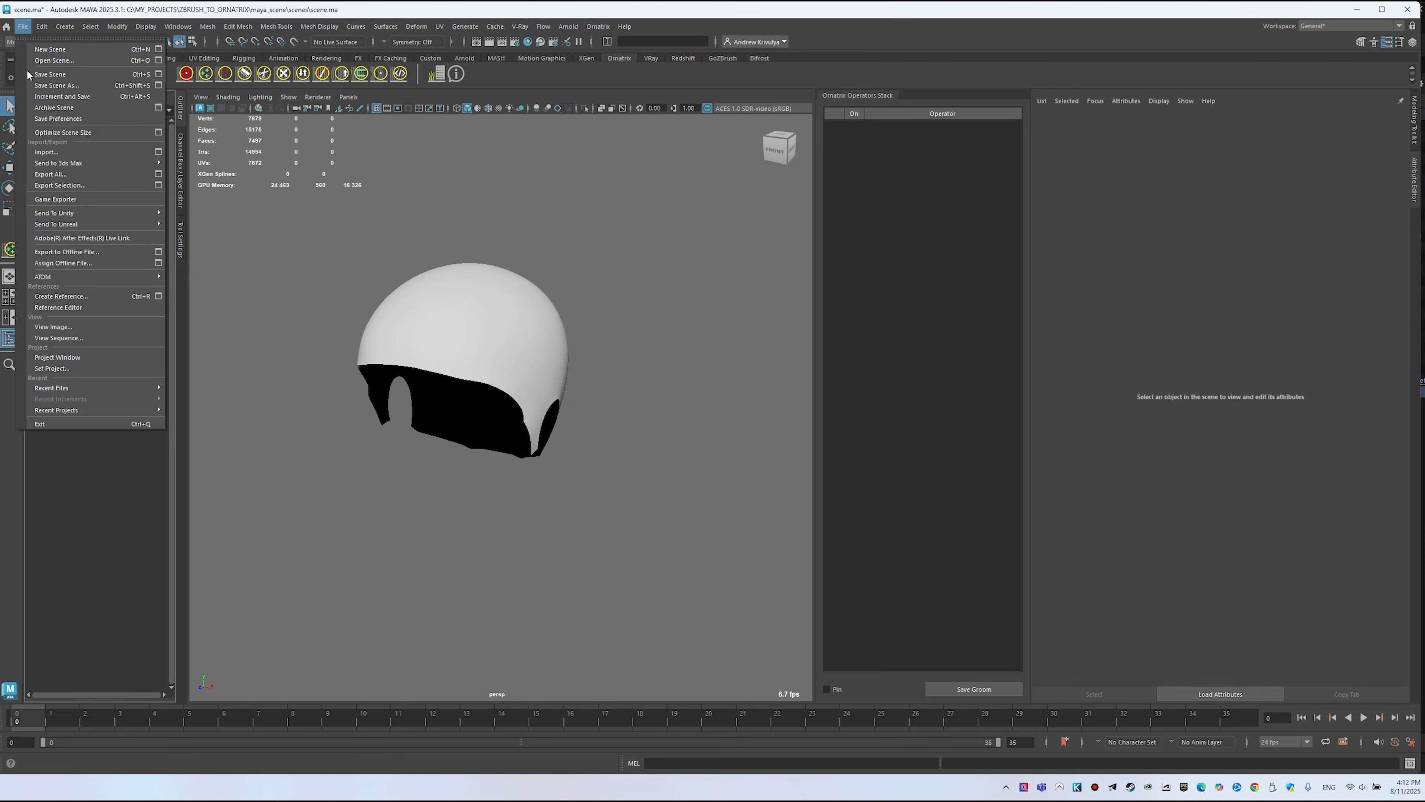
Step: Switch to Maya and import Fibers5_Curves.ma from the Desktop into the scalp scene
{"action": "left_click", "coordinate": [46, 152]}
{"action": "left_click", "coordinate": [50, 159]}
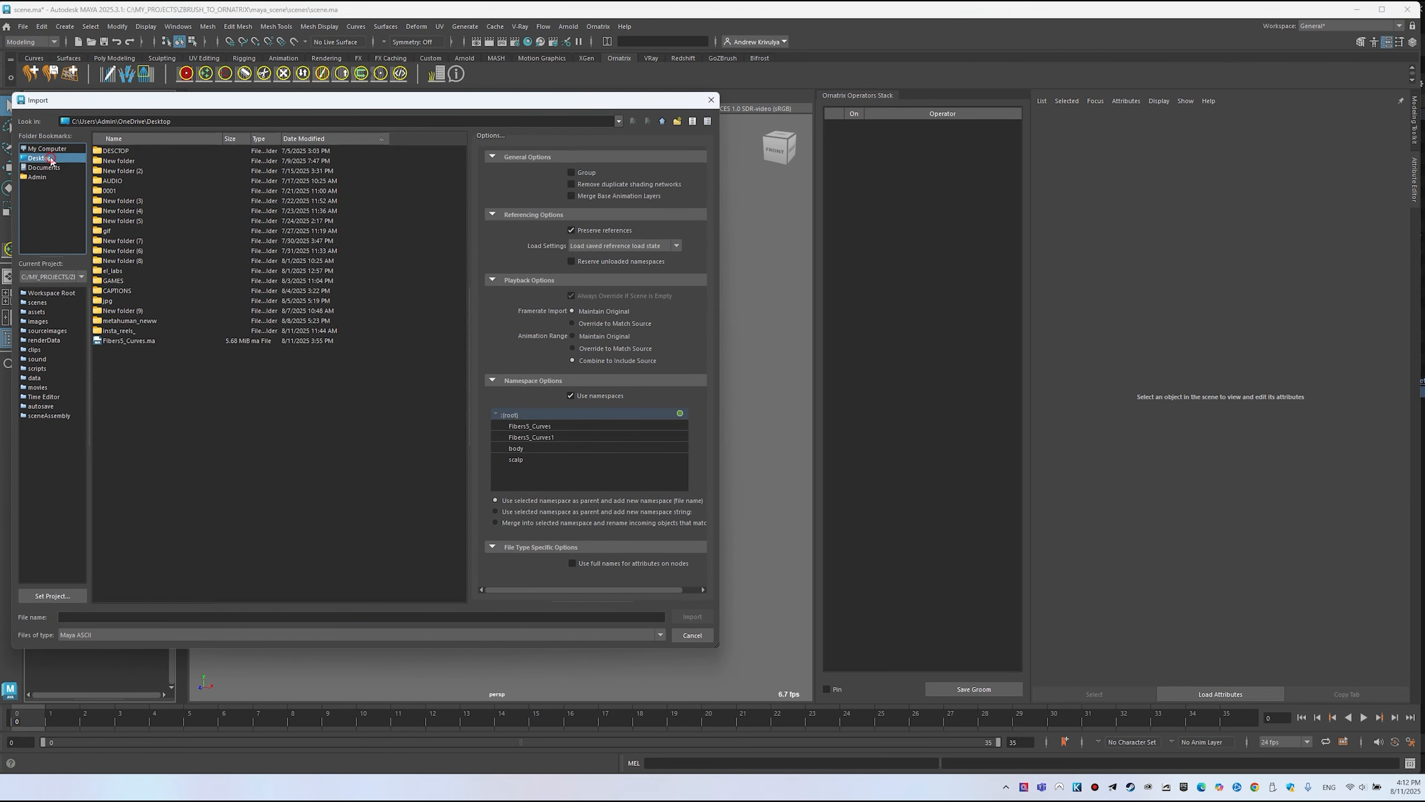
{"action": "double_click", "coordinate": [135, 340]}
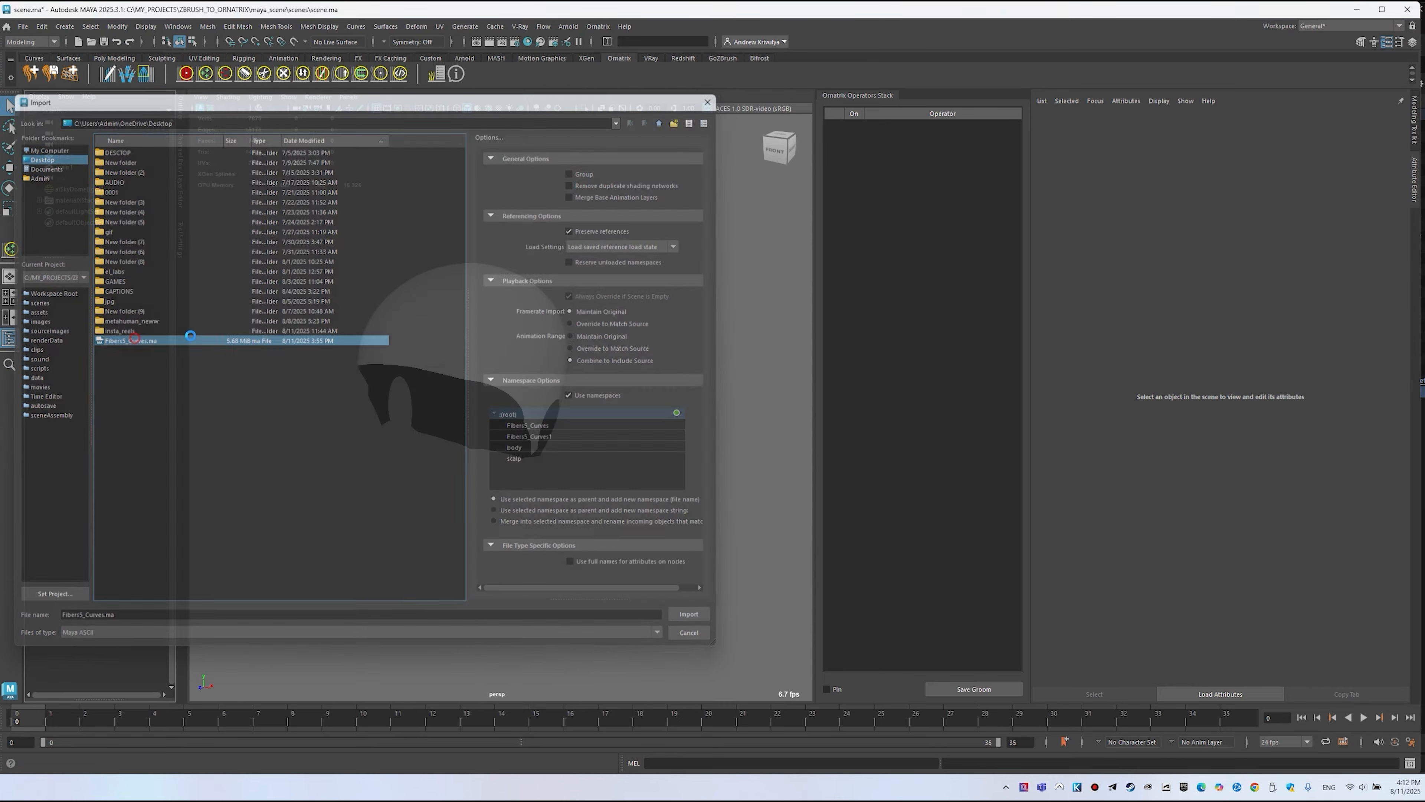
Step: Freeze and reset the transformations of the imported Fibers5_Curves group
{"action": "left_click", "coordinate": [90, 211]}
{"action": "left_click", "coordinate": [123, 29]}
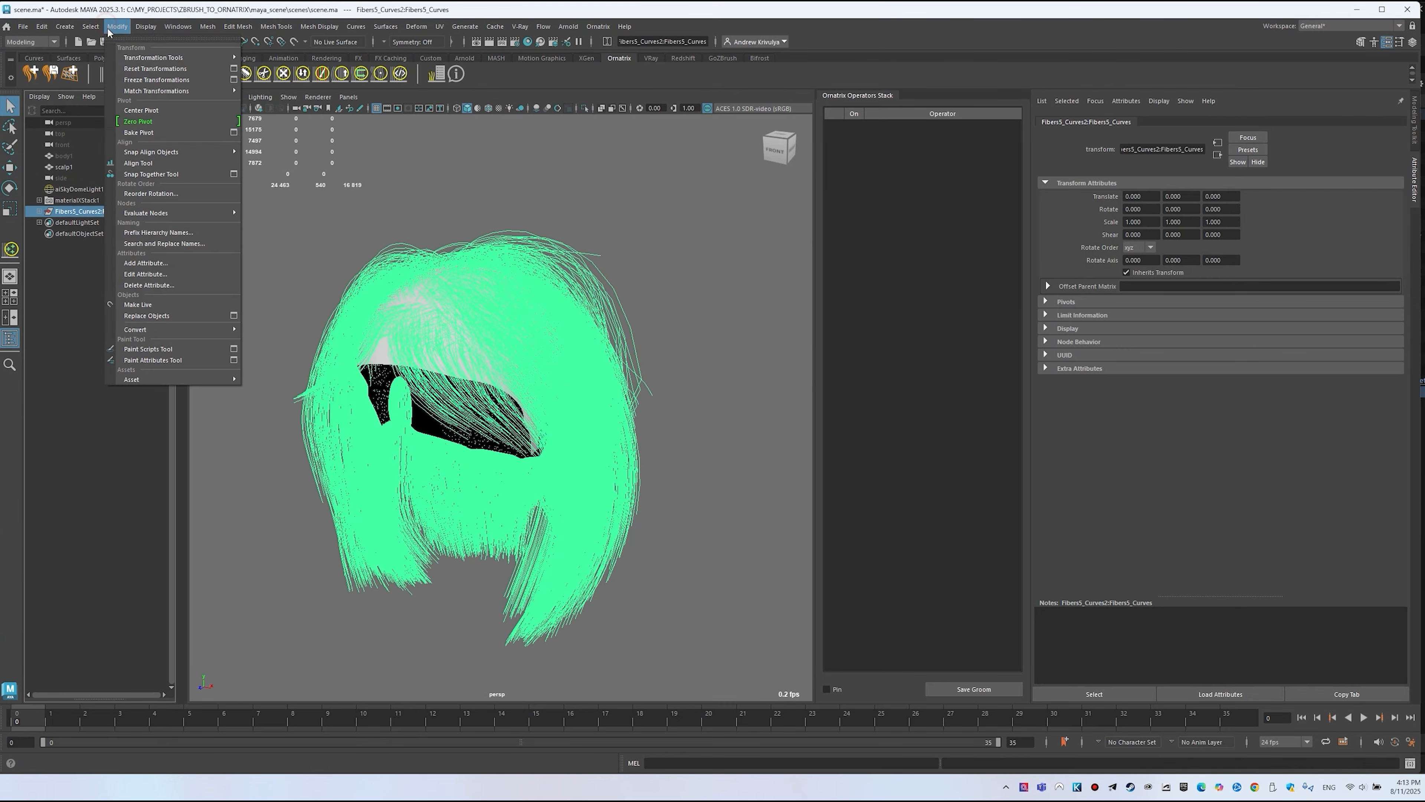
{"action": "left_click", "coordinate": [157, 80]}
{"action": "left_click", "coordinate": [123, 29]}
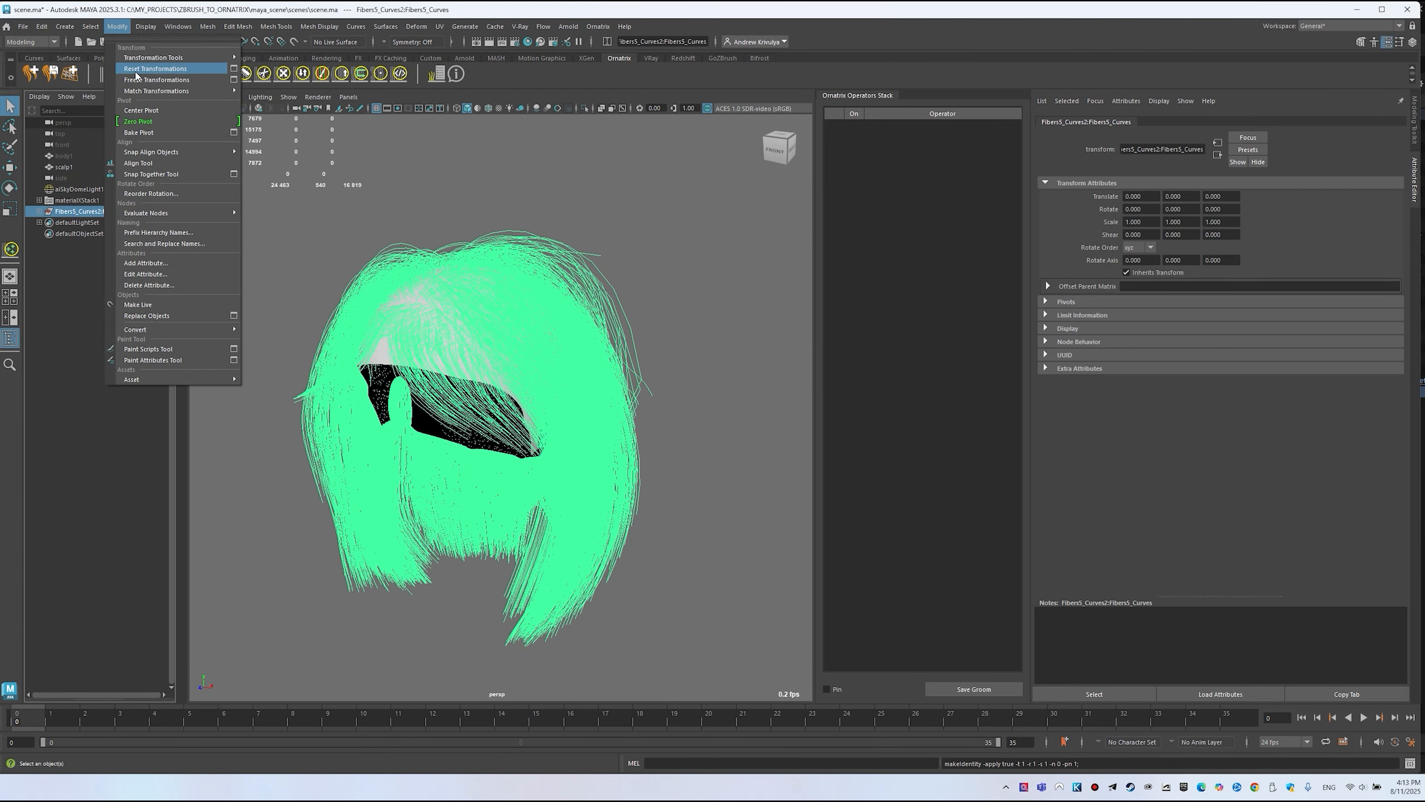
{"action": "left_click", "coordinate": [154, 68]}
Step: Delete the construction history of the imported hair curves group
{"action": "left_click", "coordinate": [41, 27]}
{"action": "mouse_move", "coordinate": [101, 161]}
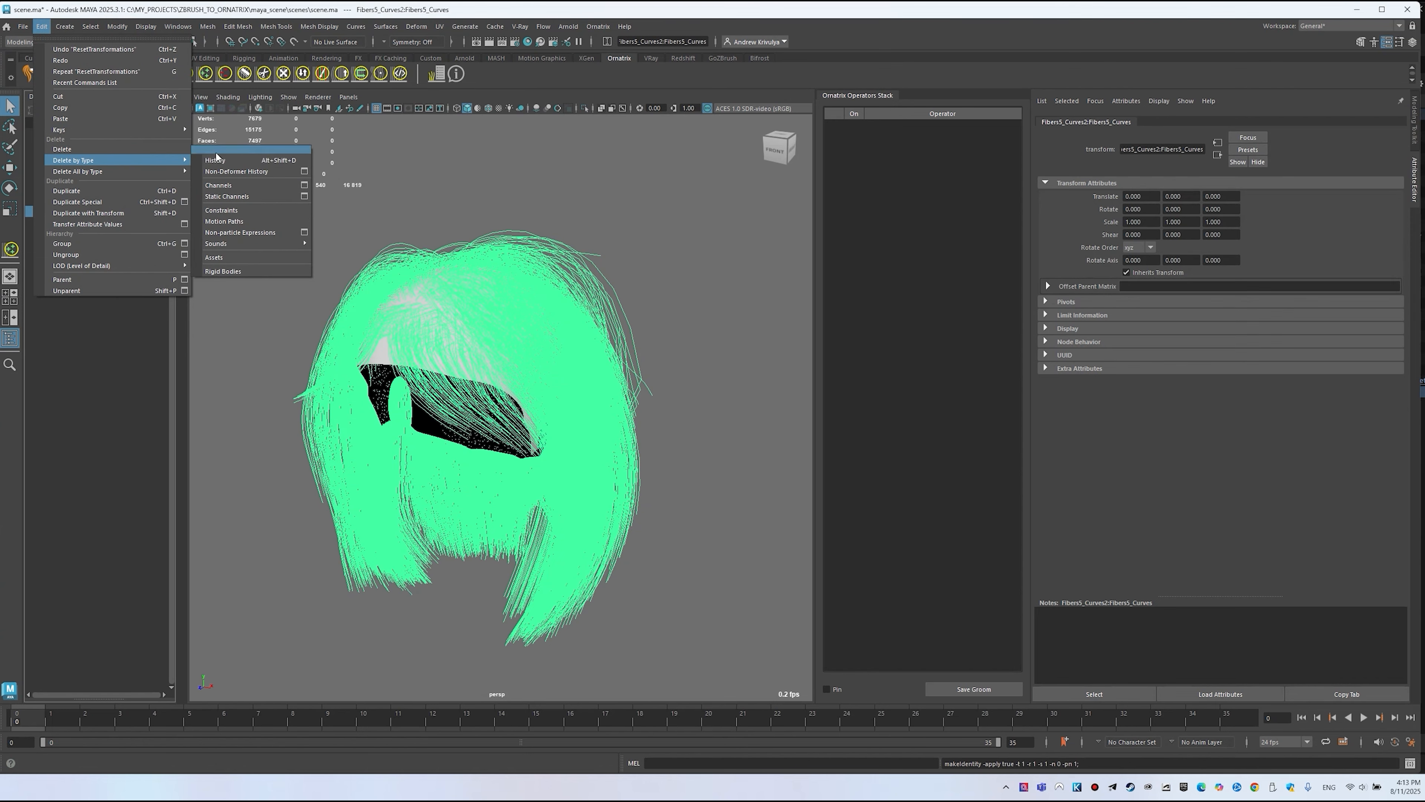
{"action": "left_click", "coordinate": [218, 155]}
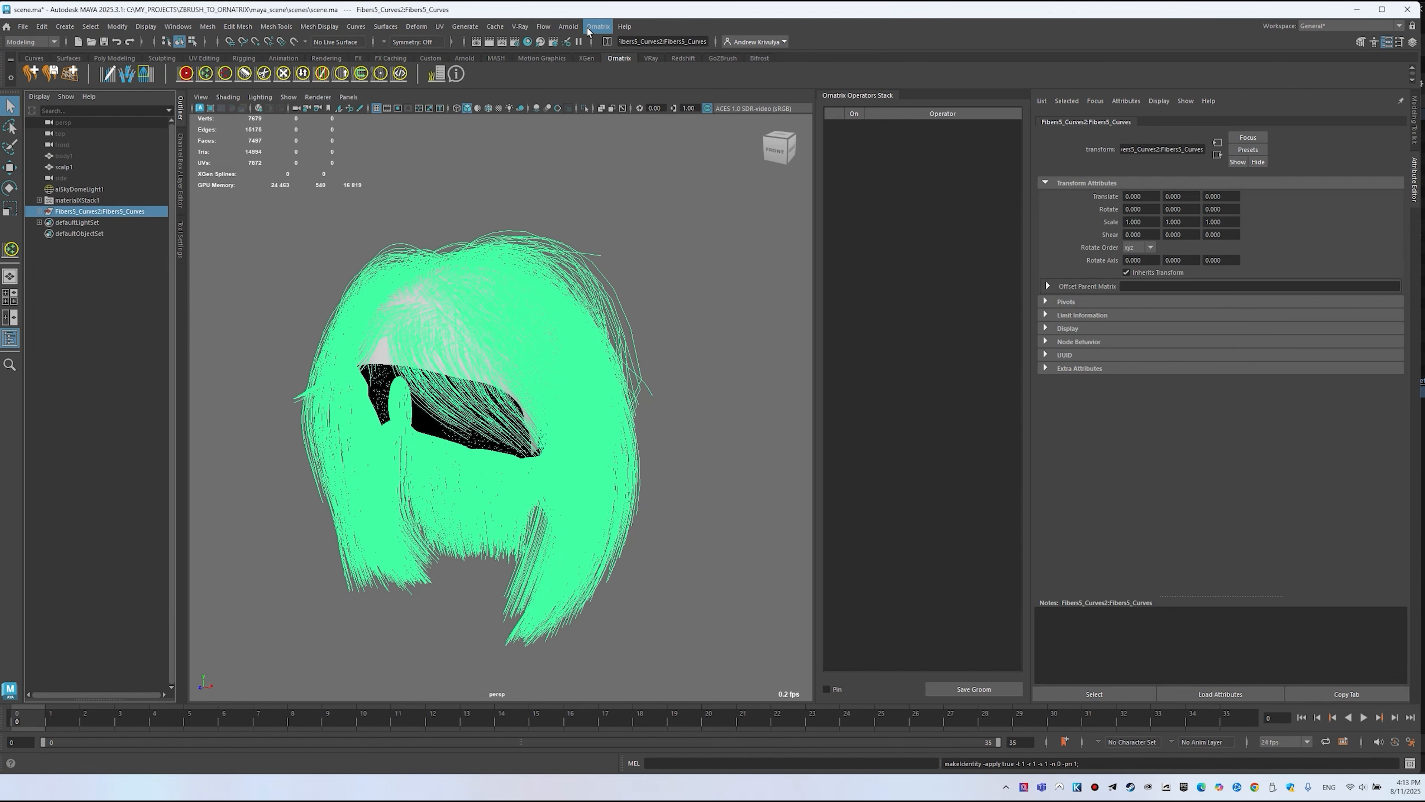
Step: Create an Ornatrix groom from the selected hair curves using the Guides From Curves preset
{"action": "left_click", "coordinate": [599, 27]}
{"action": "left_click", "coordinate": [688, 335]}
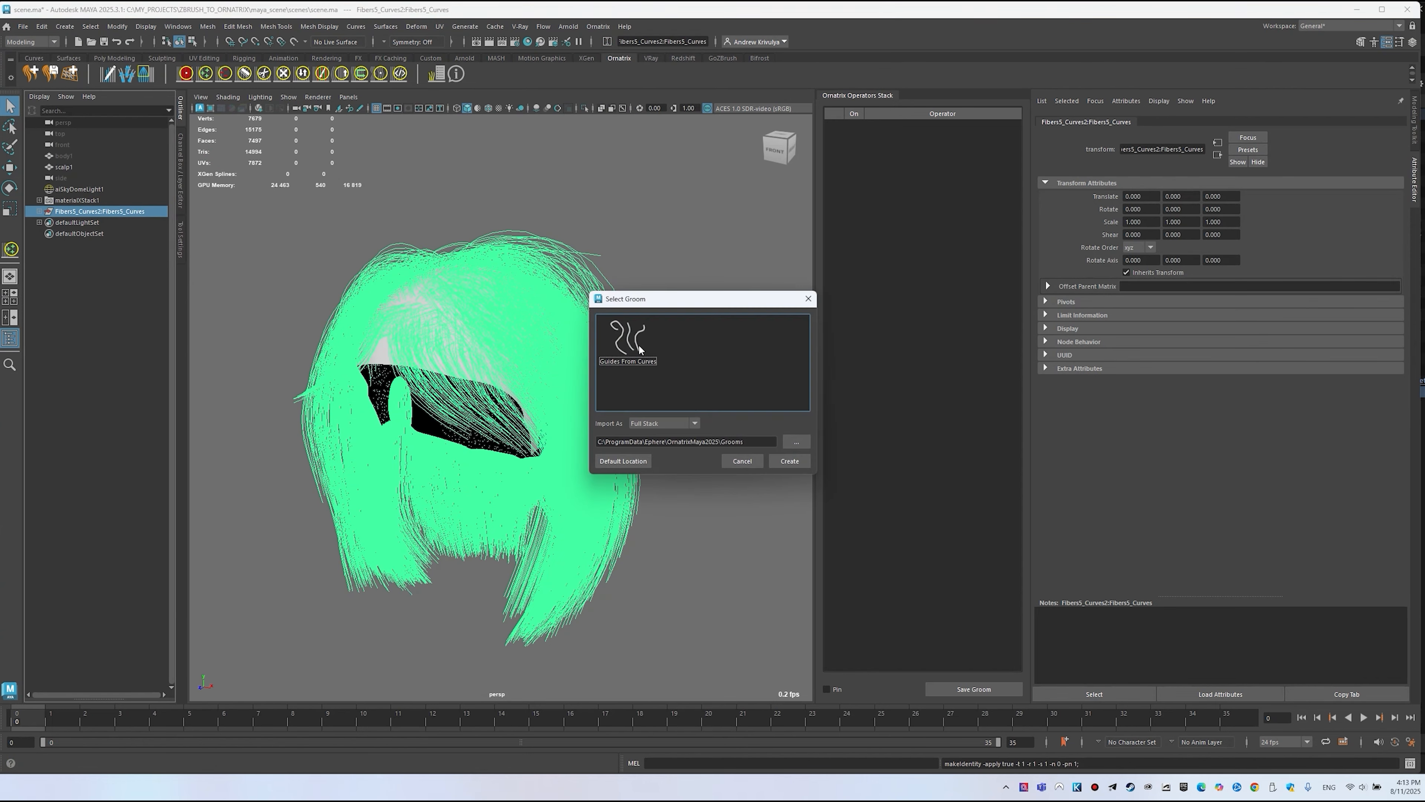
{"action": "double_click", "coordinate": [630, 353]}
Step: Assign scalp1Shape as the distribution mesh of the GroundStrands1 operator and attach the hair roots to it
{"action": "left_click", "coordinate": [907, 165]}
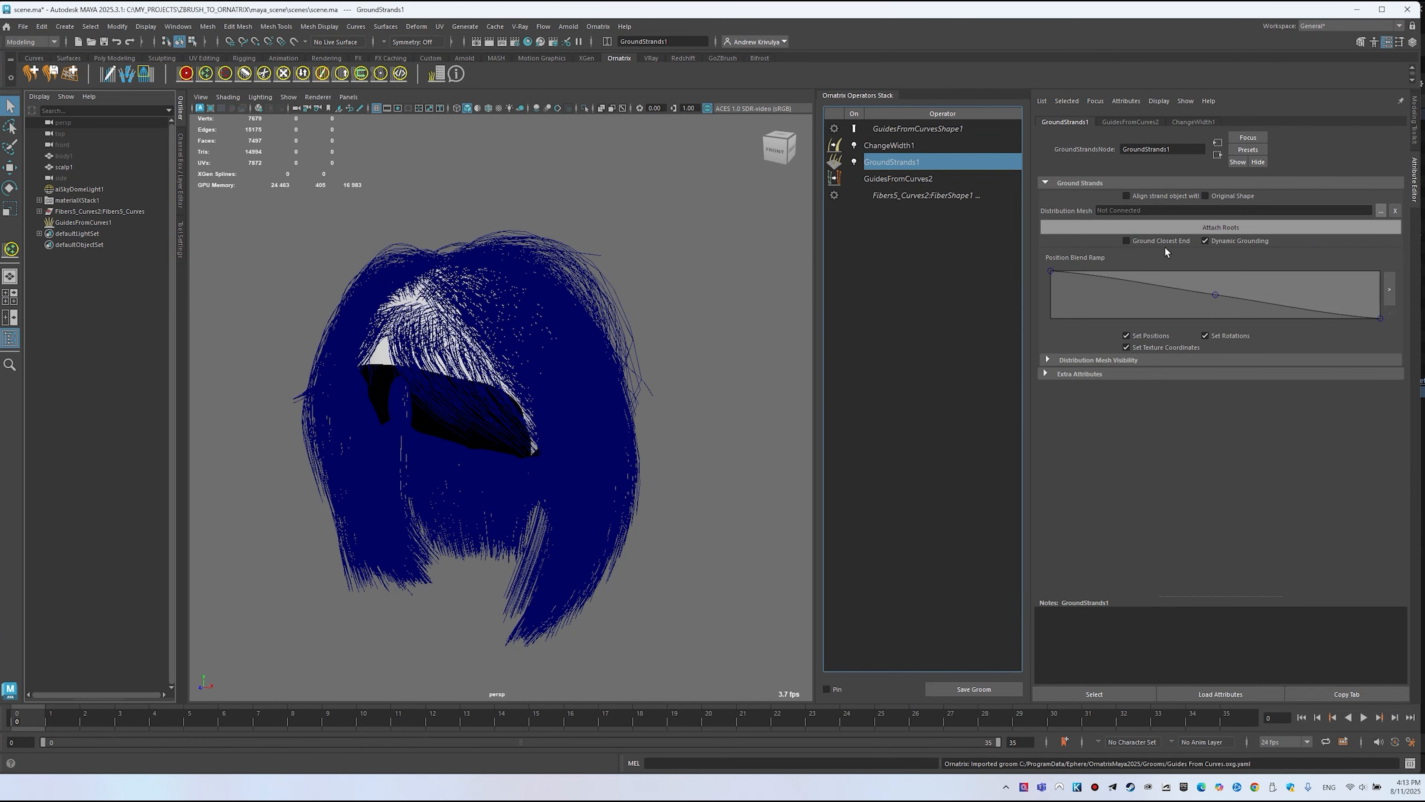
{"action": "left_click", "coordinate": [1381, 210]}
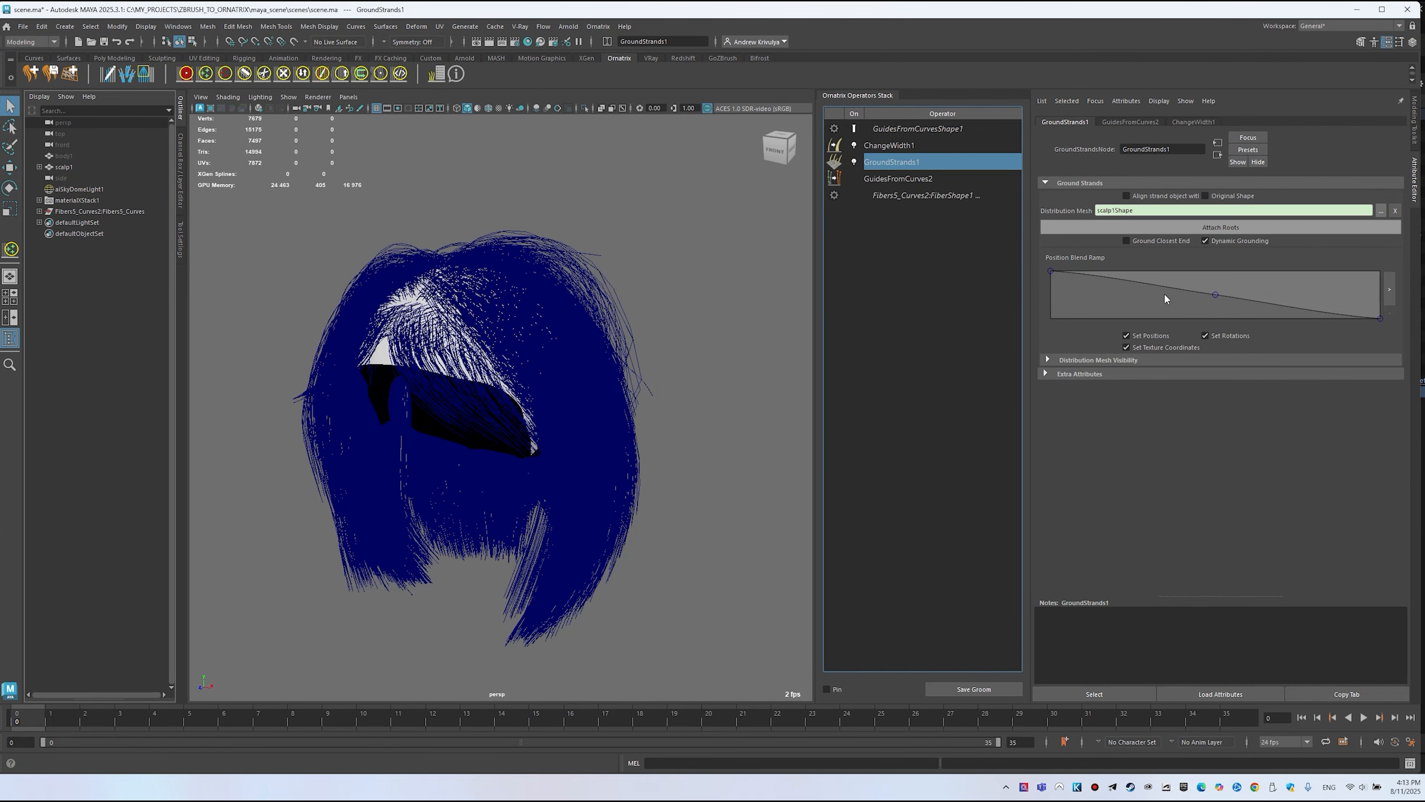
{"action": "left_click", "coordinate": [1222, 230]}
Step: Collapse the groom's operator stack up to GroundStrands1 and delete the source Fibers5_Curves group from the scene
{"action": "right_click", "coordinate": [895, 164]}
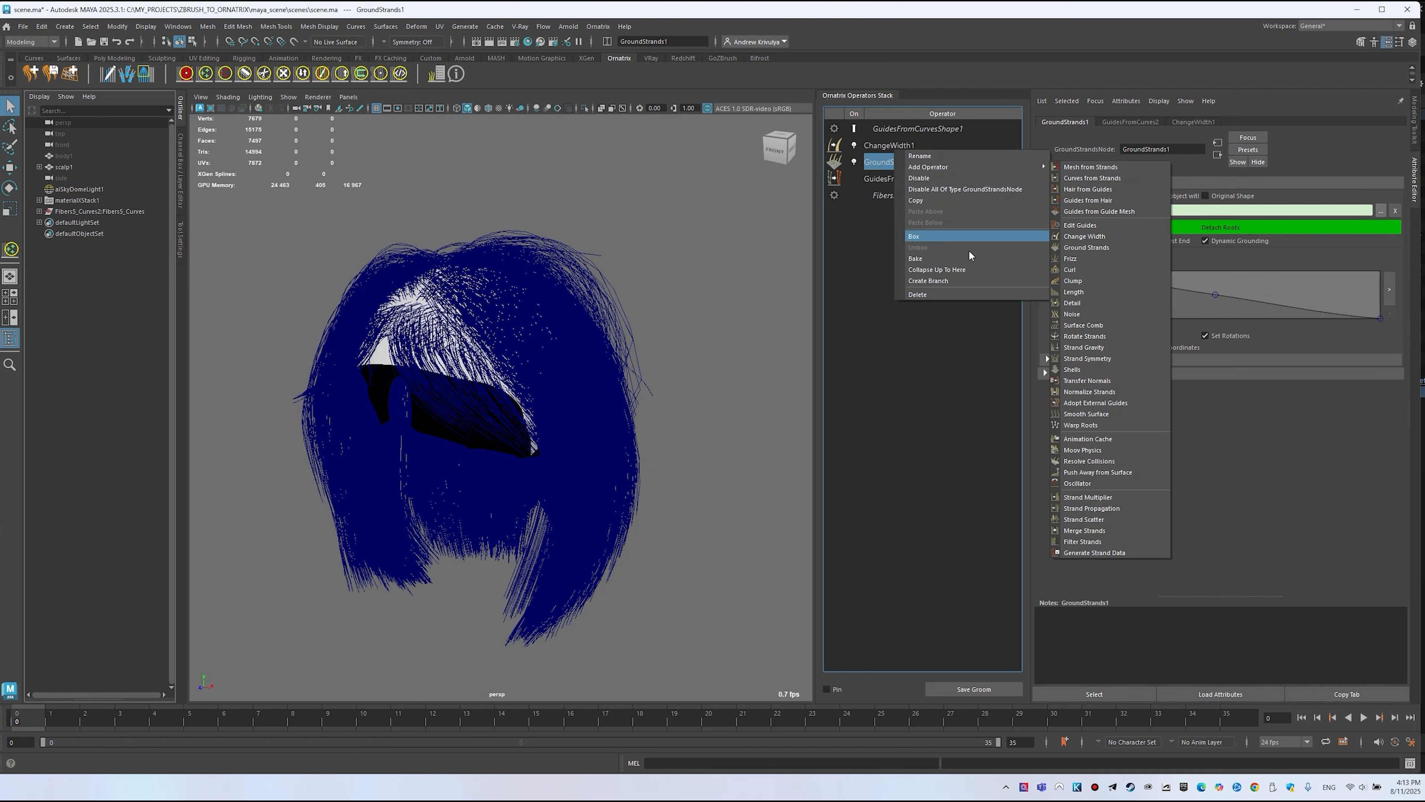
{"action": "left_click", "coordinate": [936, 269]}
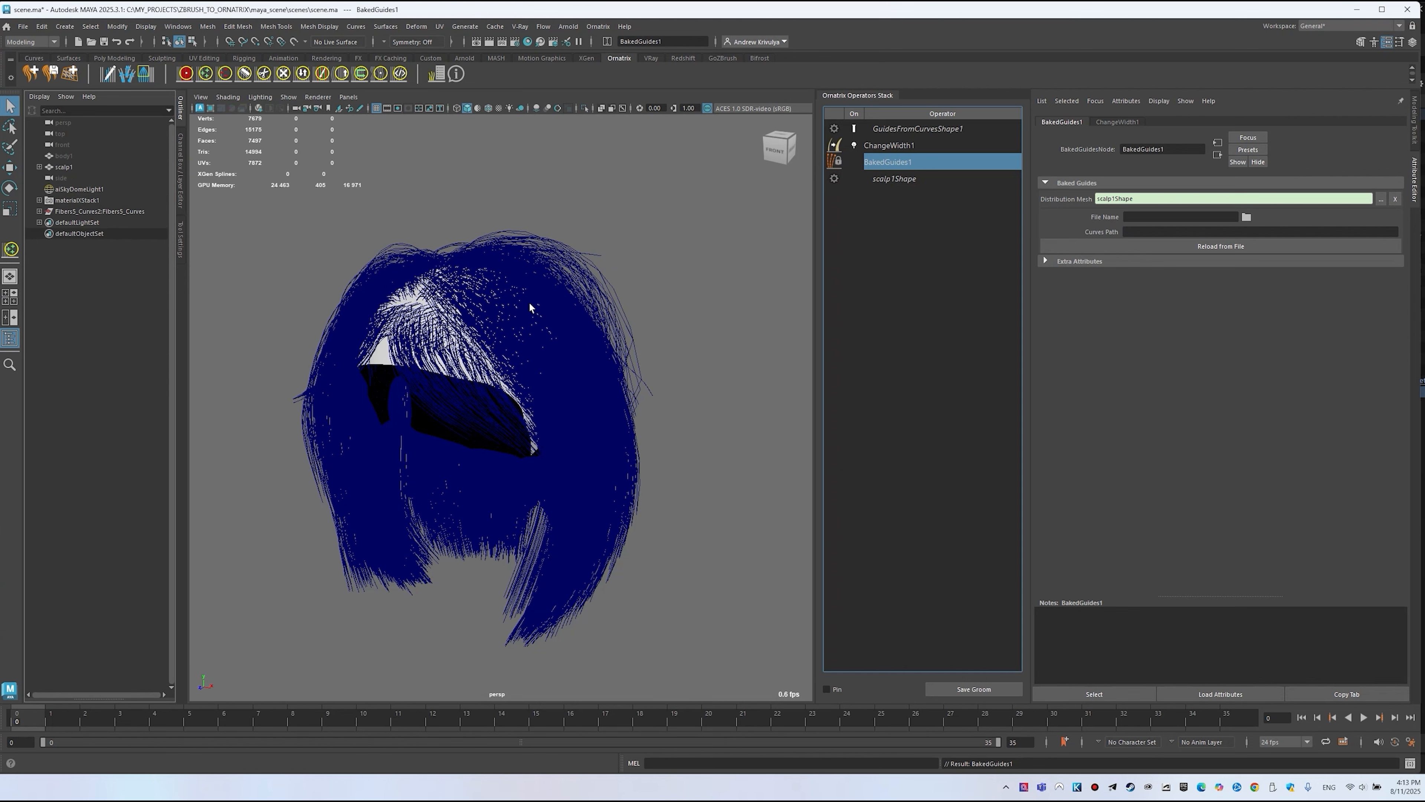
{"action": "left_click", "coordinate": [112, 212]}
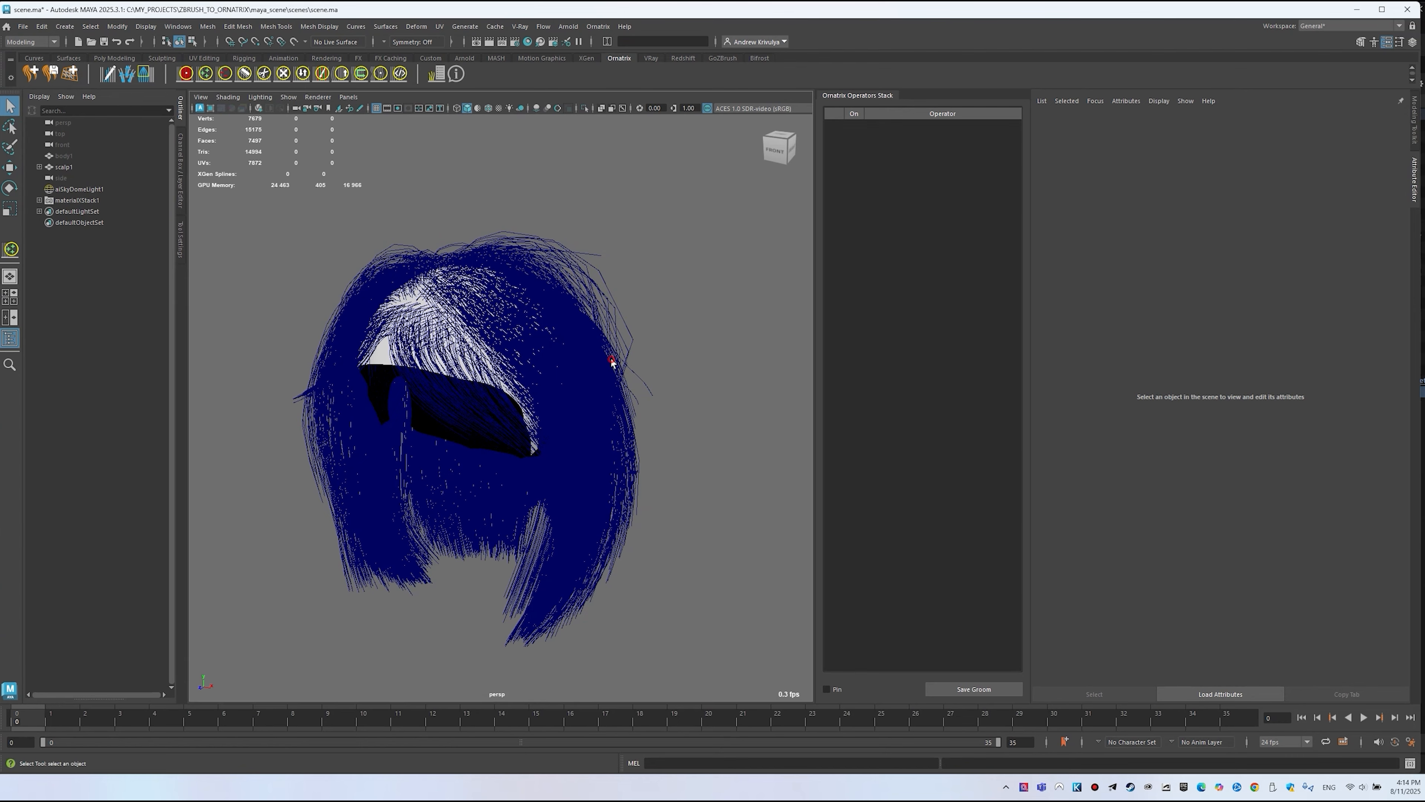
Step: Set the Export Selection options for the groom hair shape to Ornatrix Alembic with Unreal Engine Export enabled
{"action": "left_click", "coordinate": [915, 130]}
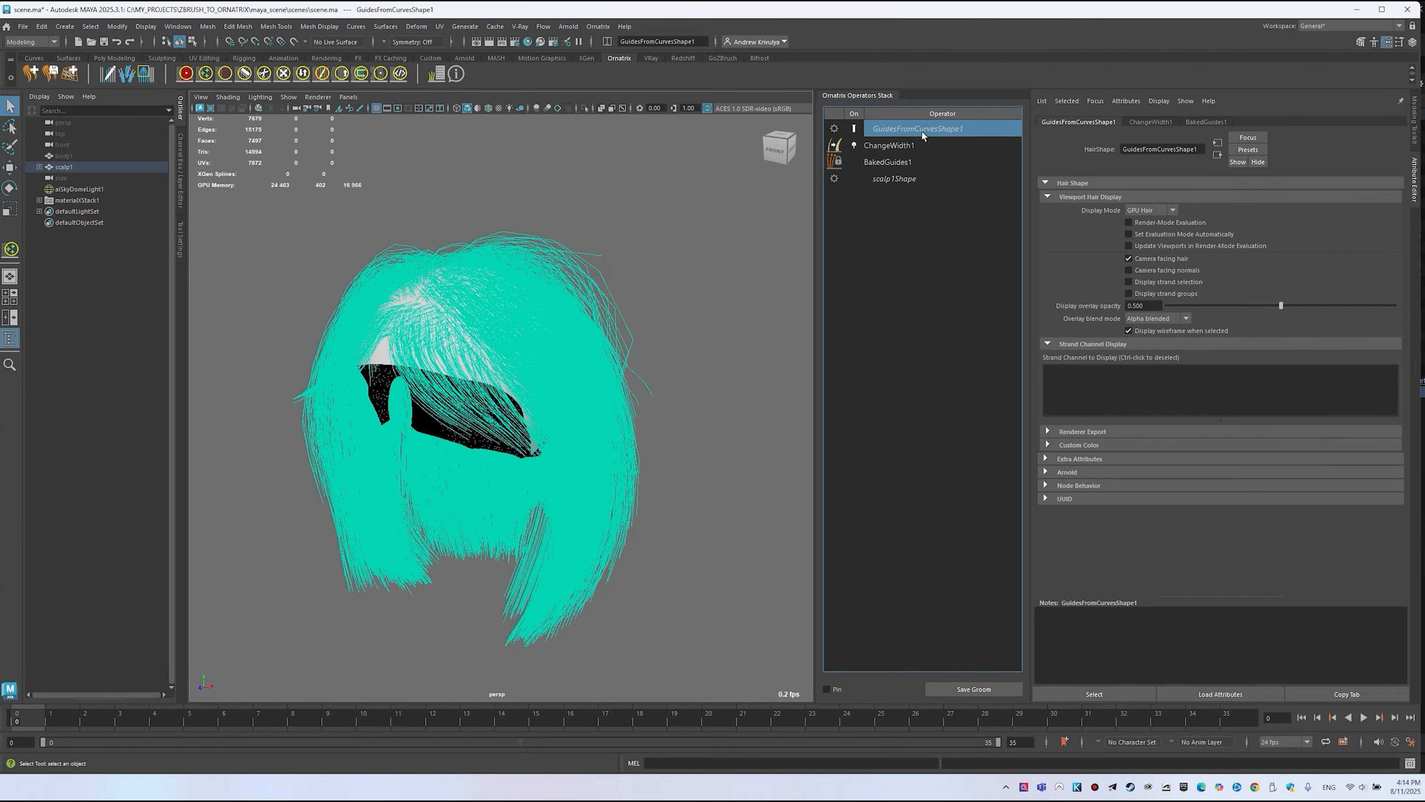
{"action": "left_click", "coordinate": [23, 26]}
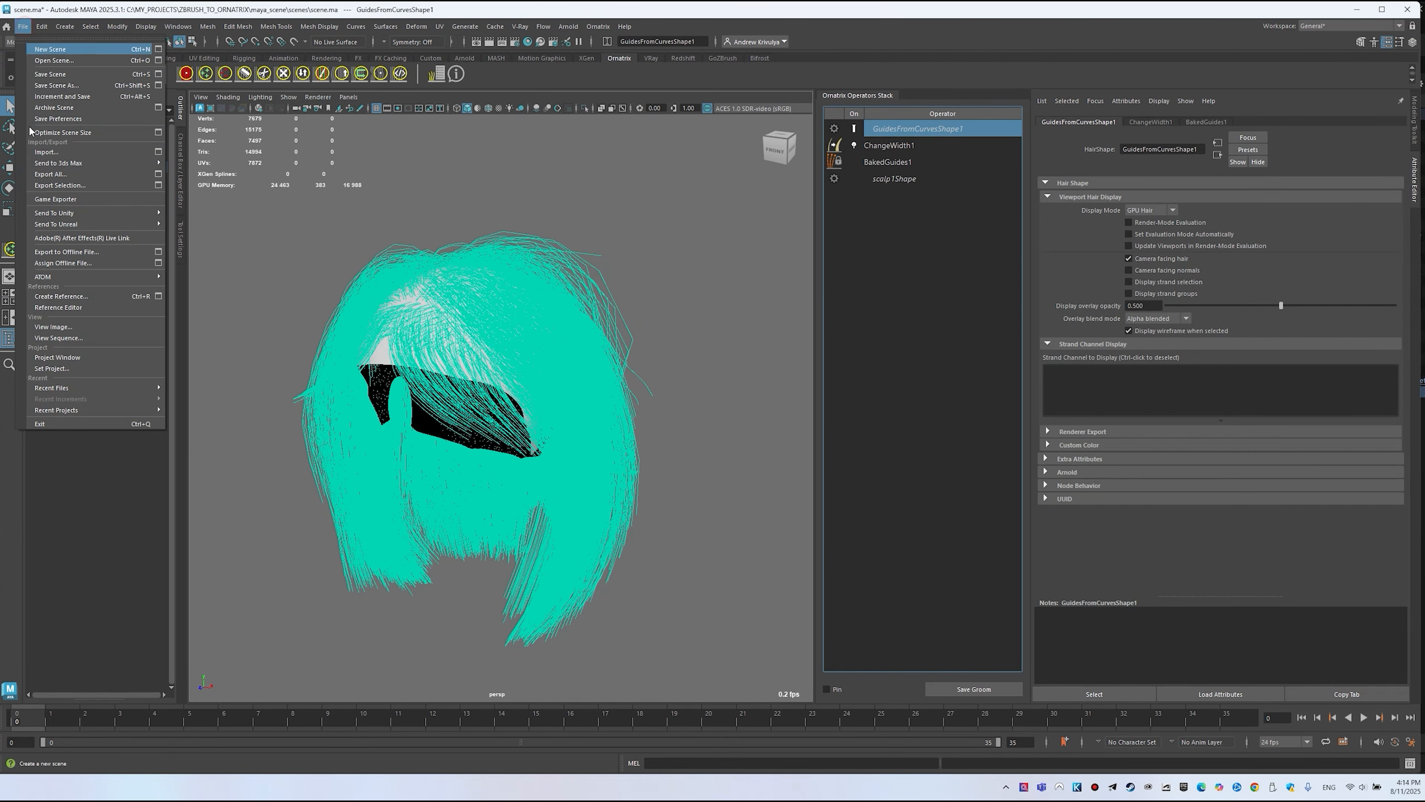
{"action": "left_click", "coordinate": [158, 187]}
{"action": "left_click", "coordinate": [662, 225]}
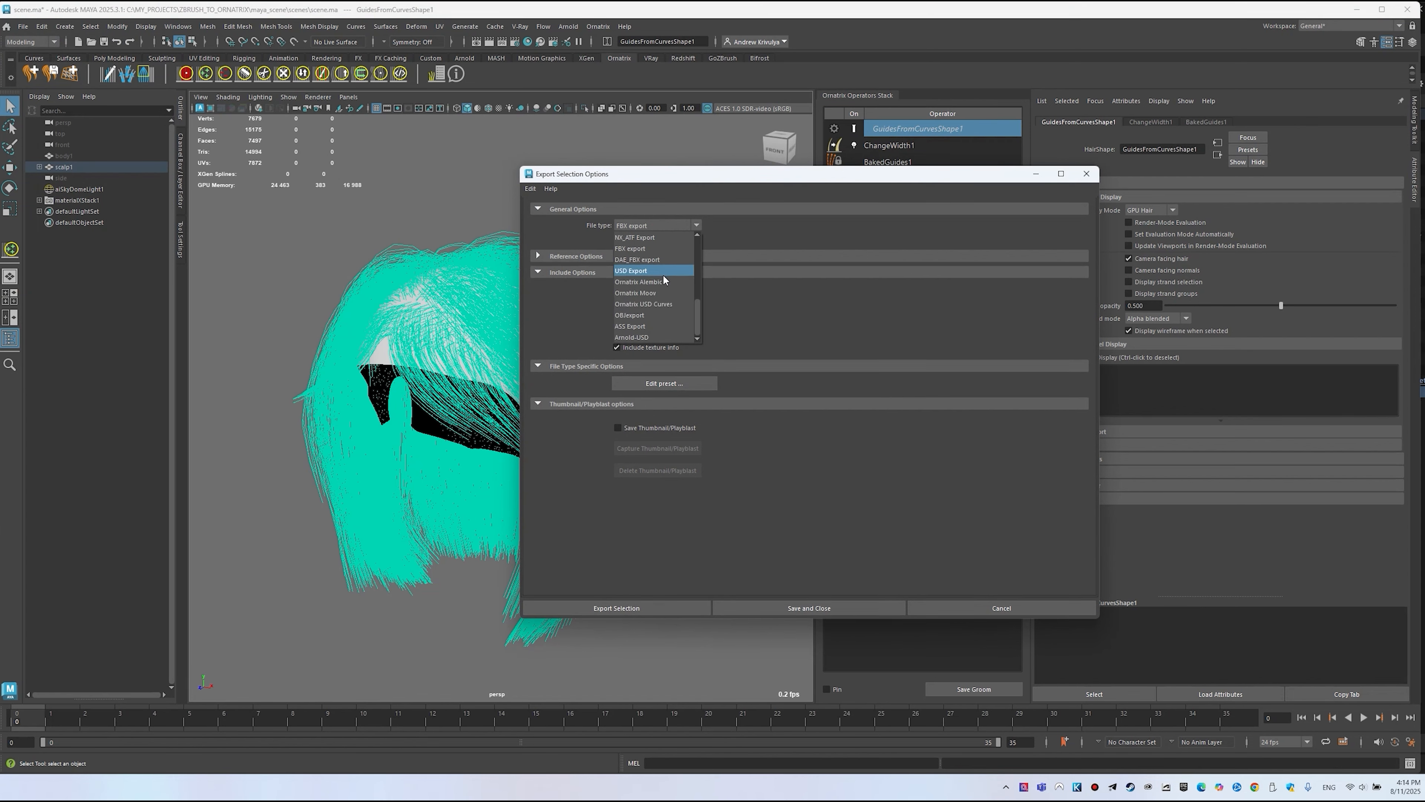
{"action": "left_click", "coordinate": [650, 286]}
{"action": "scroll", "coordinate": [591, 572], "scroll_direction": "down", "scroll_amount": 2}
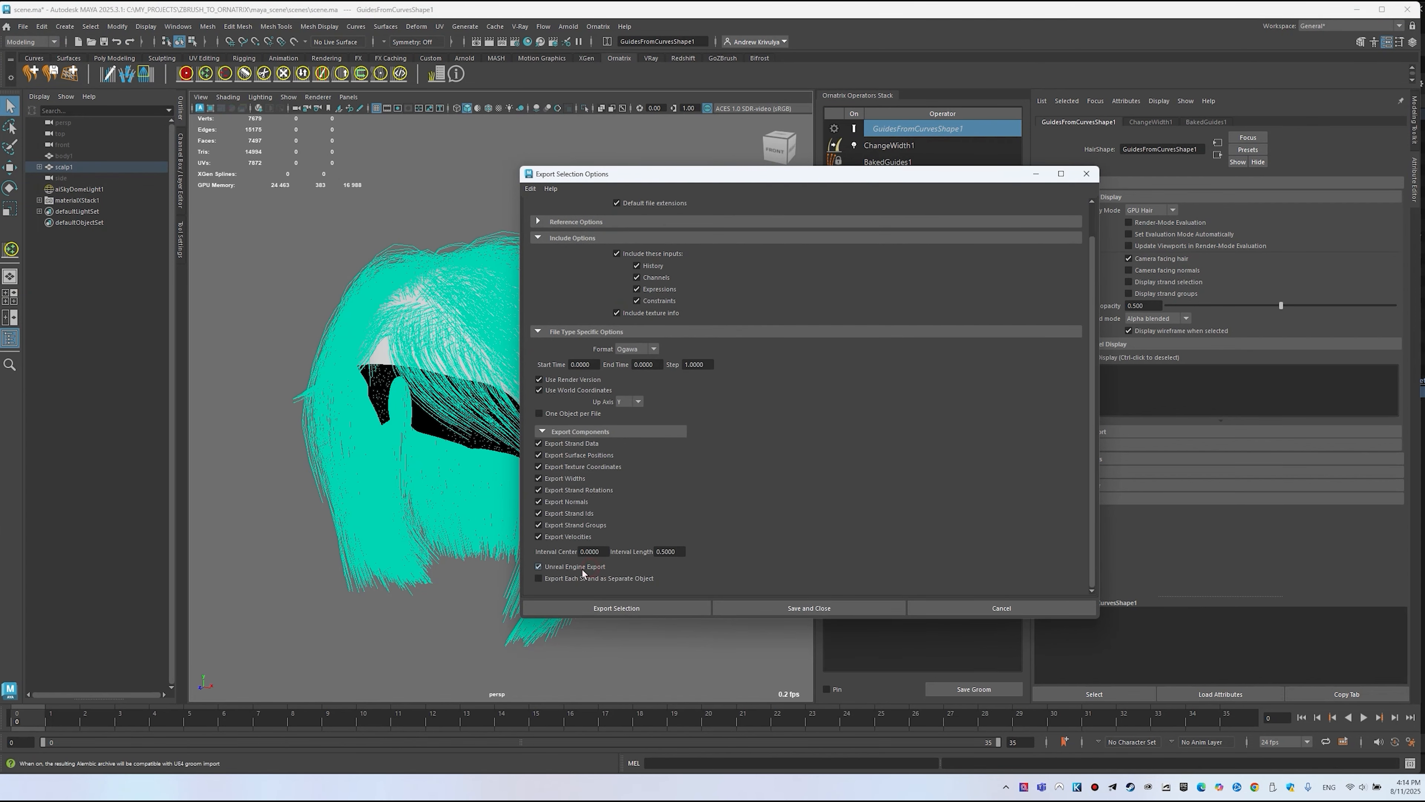
Step: Export the selected groom to the Desktop as zbrush_to_ornatirx_ue
{"action": "left_click", "coordinate": [651, 608]}
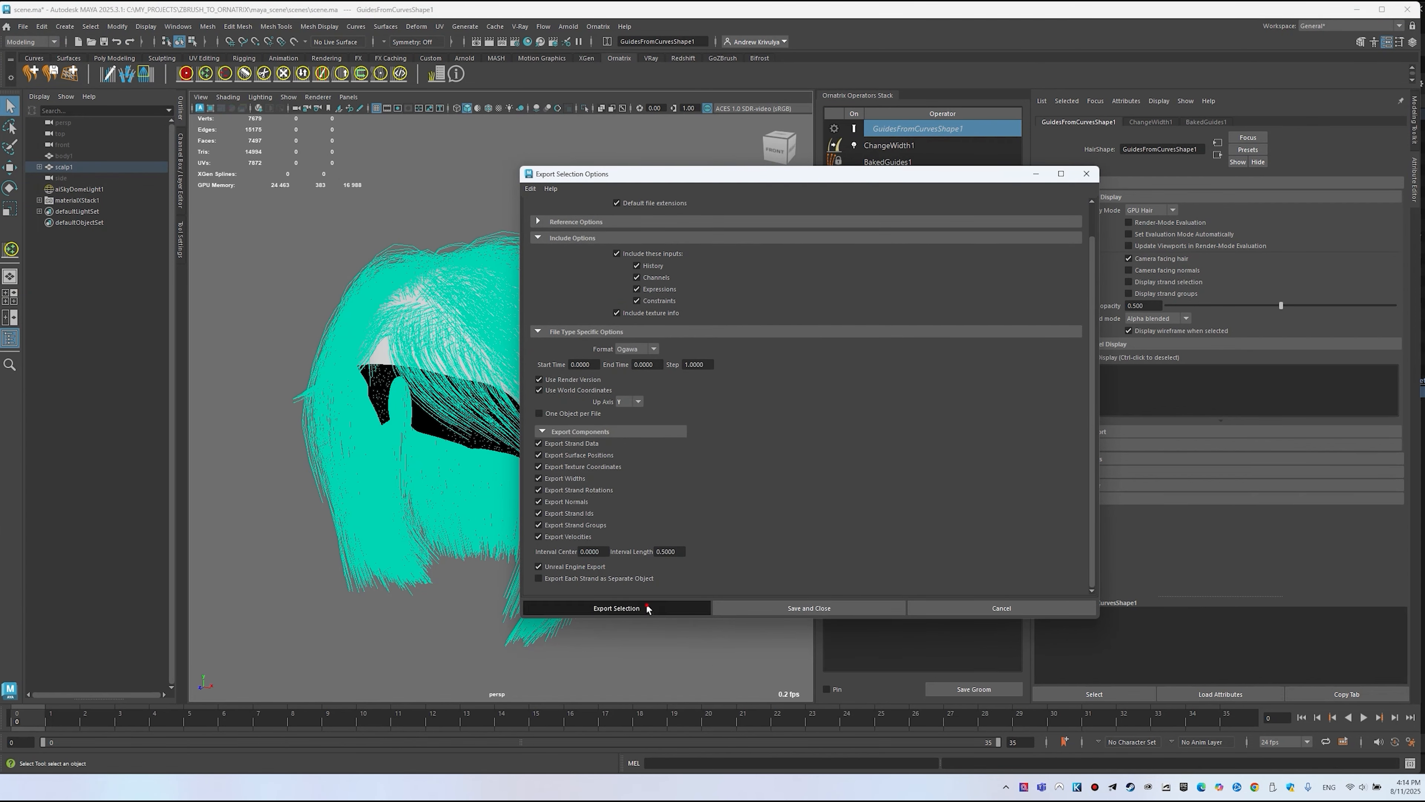
{"action": "left_click", "coordinate": [95, 616]}
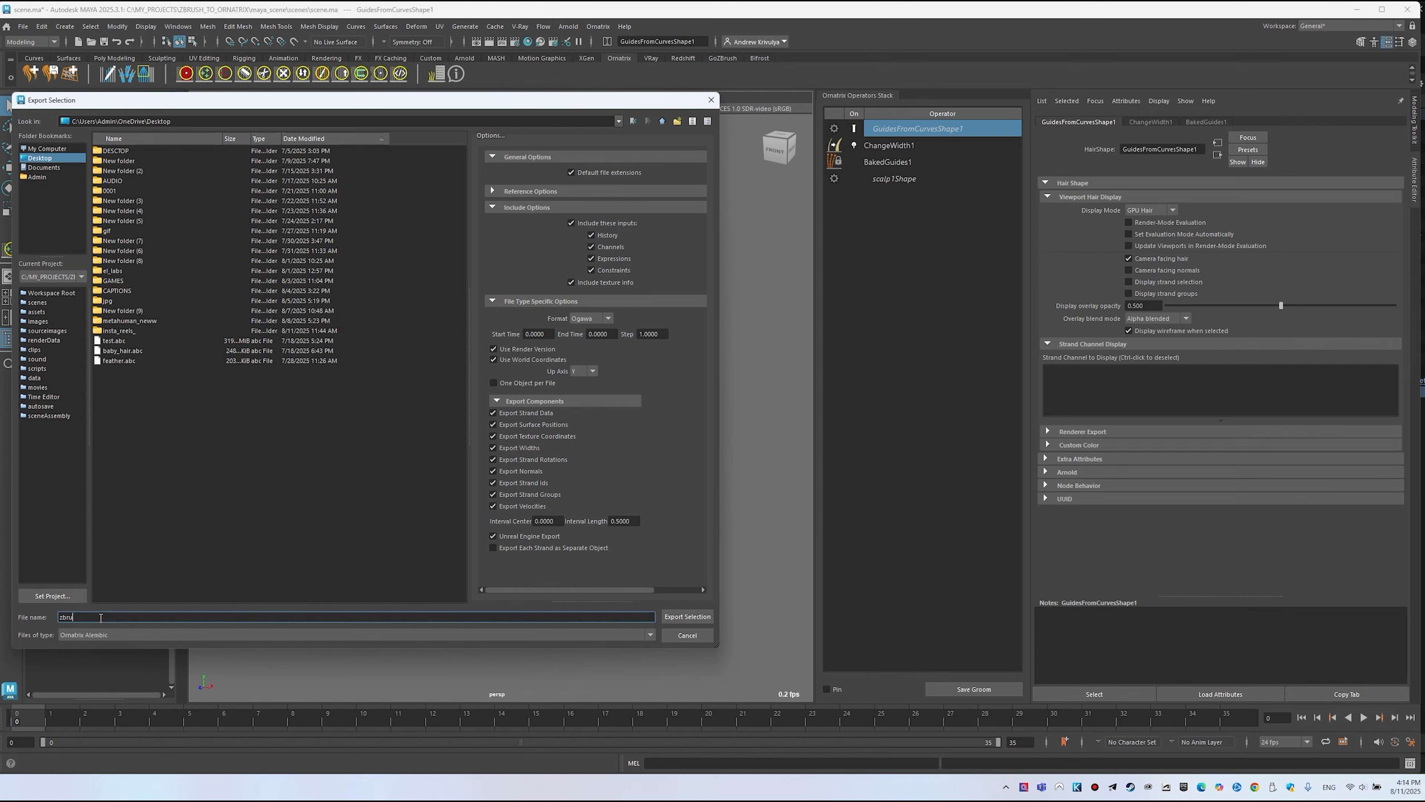
{"action": "type", "text": "zbrush_to_ornatrix_ue"}
{"action": "key", "text": "Return"}
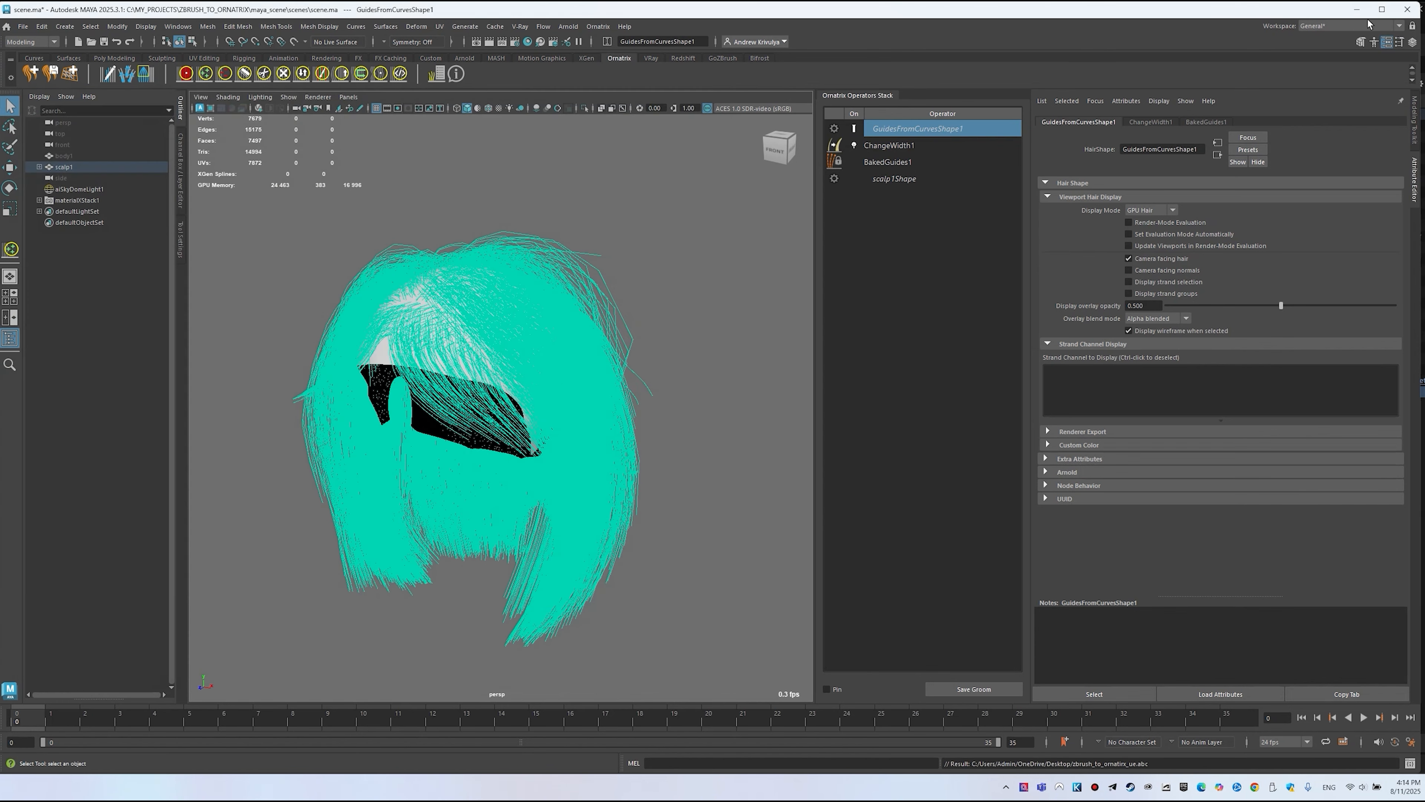
Step: Switch to Unreal Editor, open zbrush_to_ornatirx_ue.abc for import into the Zbrush_to_Ornatrix folder, and set its X conversion scale to -1
{"action": "left_click", "coordinate": [1405, 10]}
{"action": "left_click", "coordinate": [690, 397]}
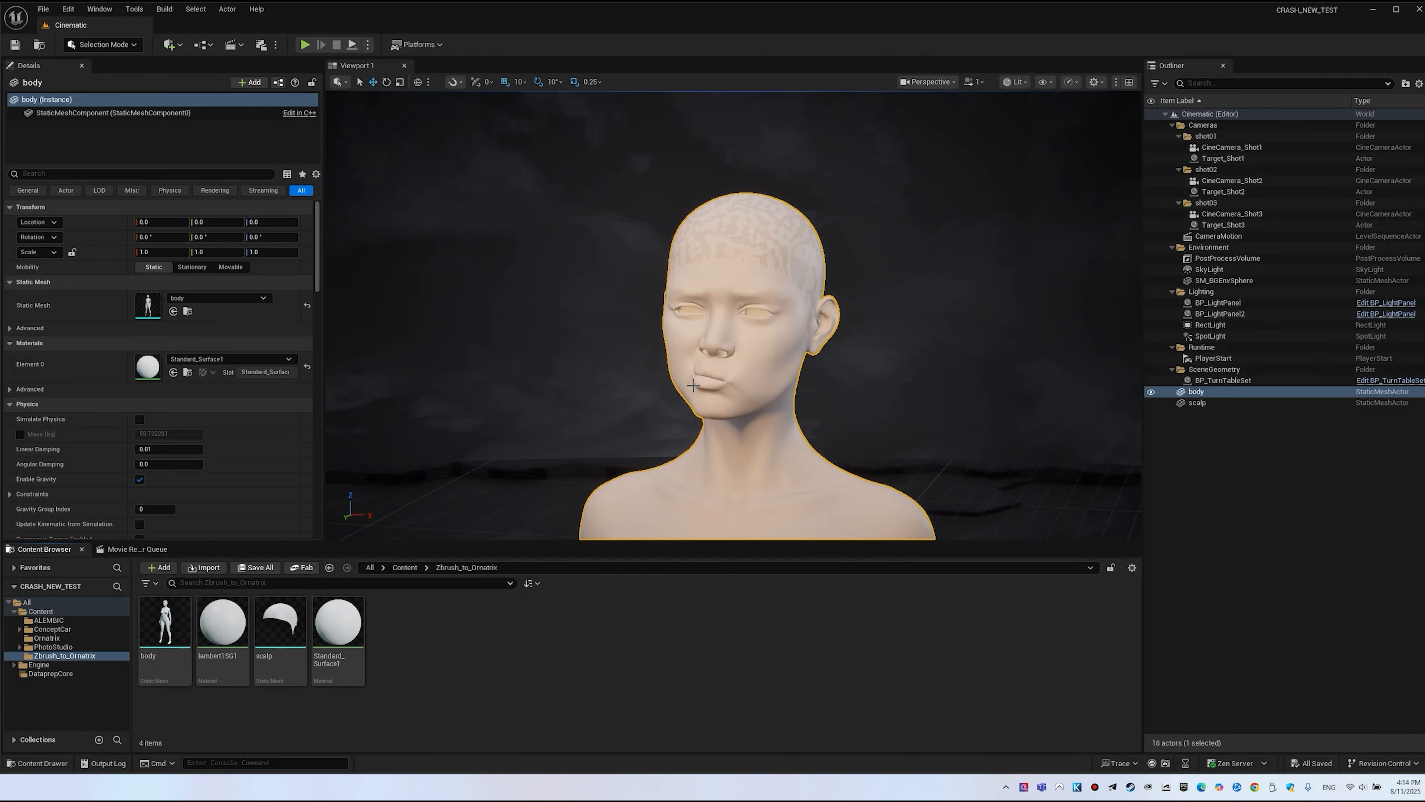
{"action": "right_click", "coordinate": [437, 699]}
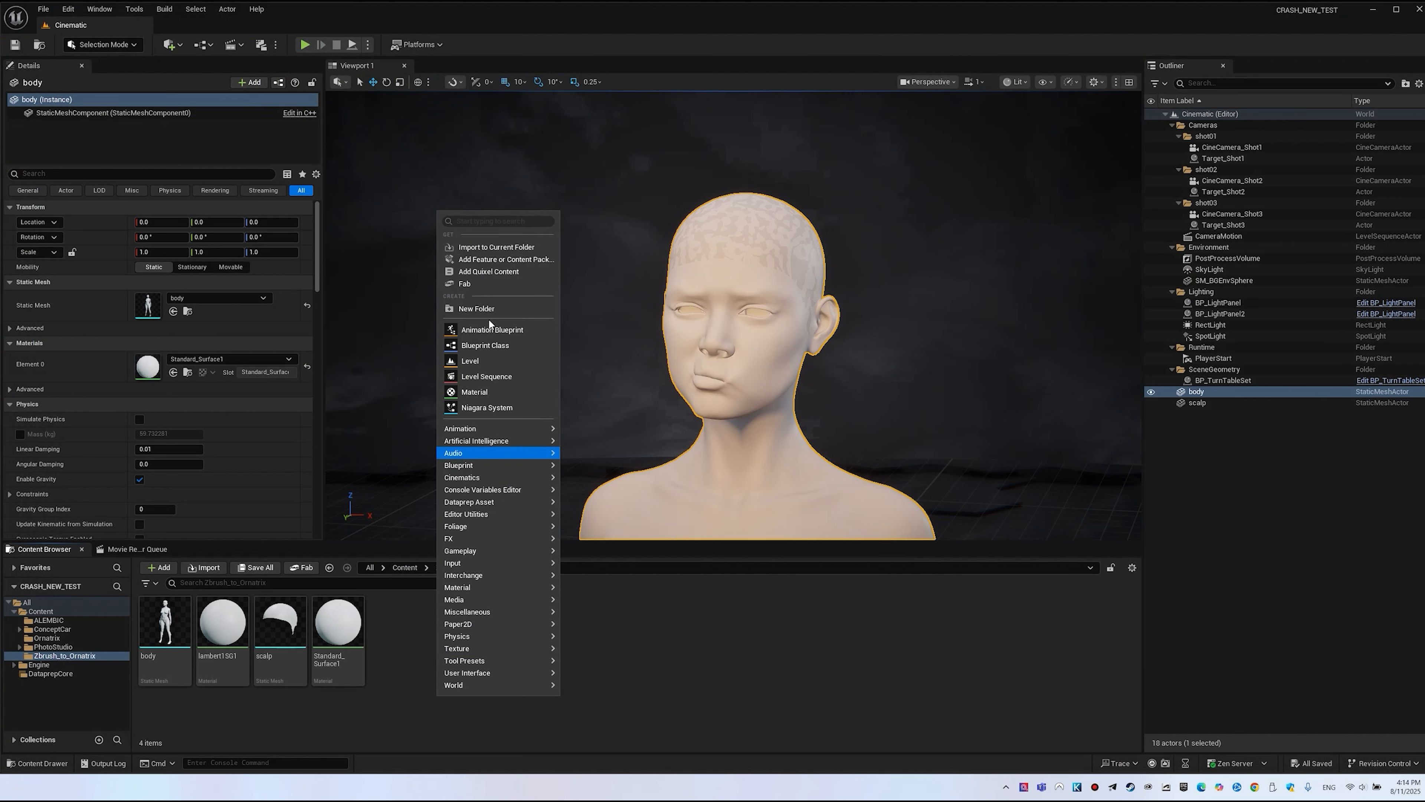
{"action": "left_click", "coordinate": [482, 248]}
{"action": "double_click", "coordinate": [467, 265]}
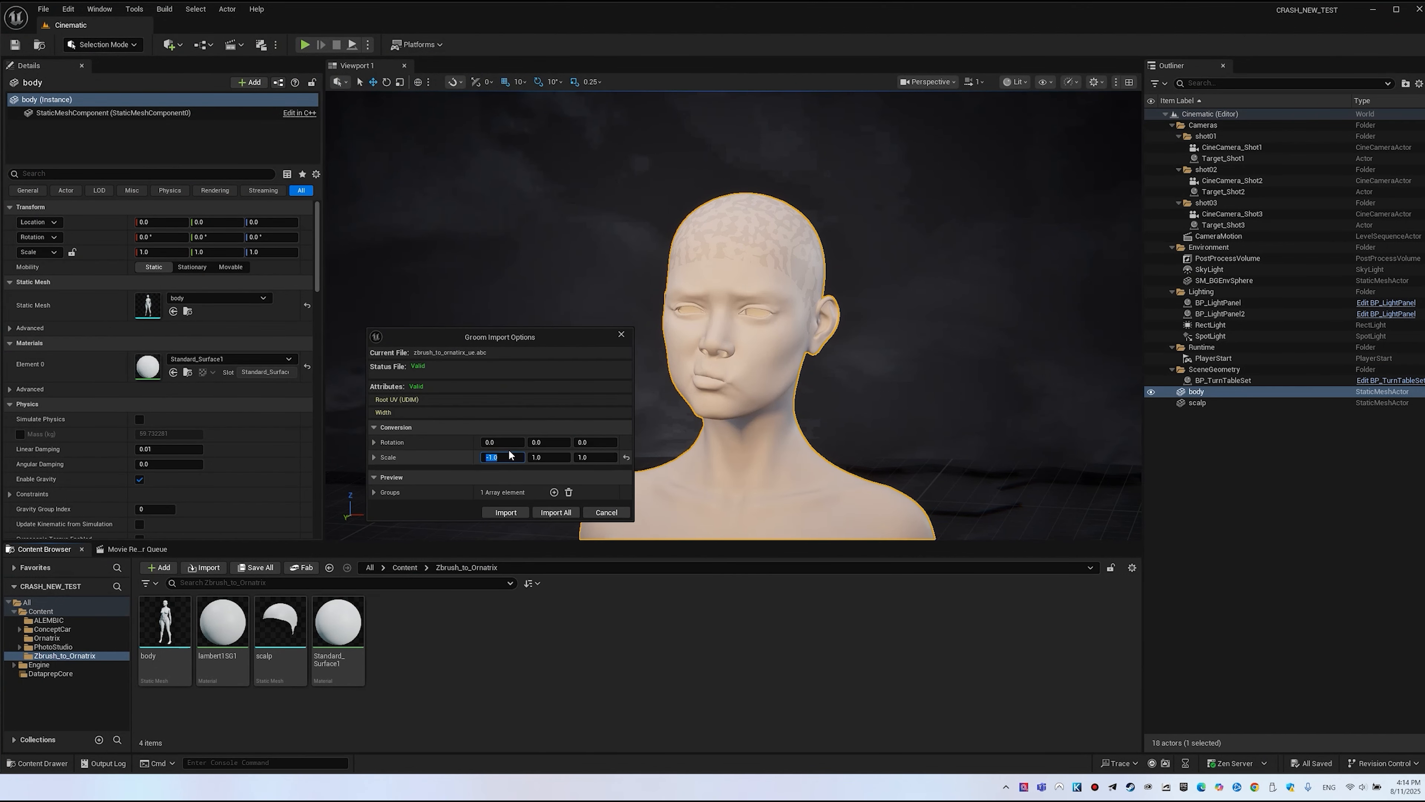
Step: Set the groom's import rotation to -90 on X and 180 on Z, and import it
{"action": "left_click", "coordinate": [501, 442]}
{"action": "type", "text": "90"}
{"action": "key", "text": "Return"}
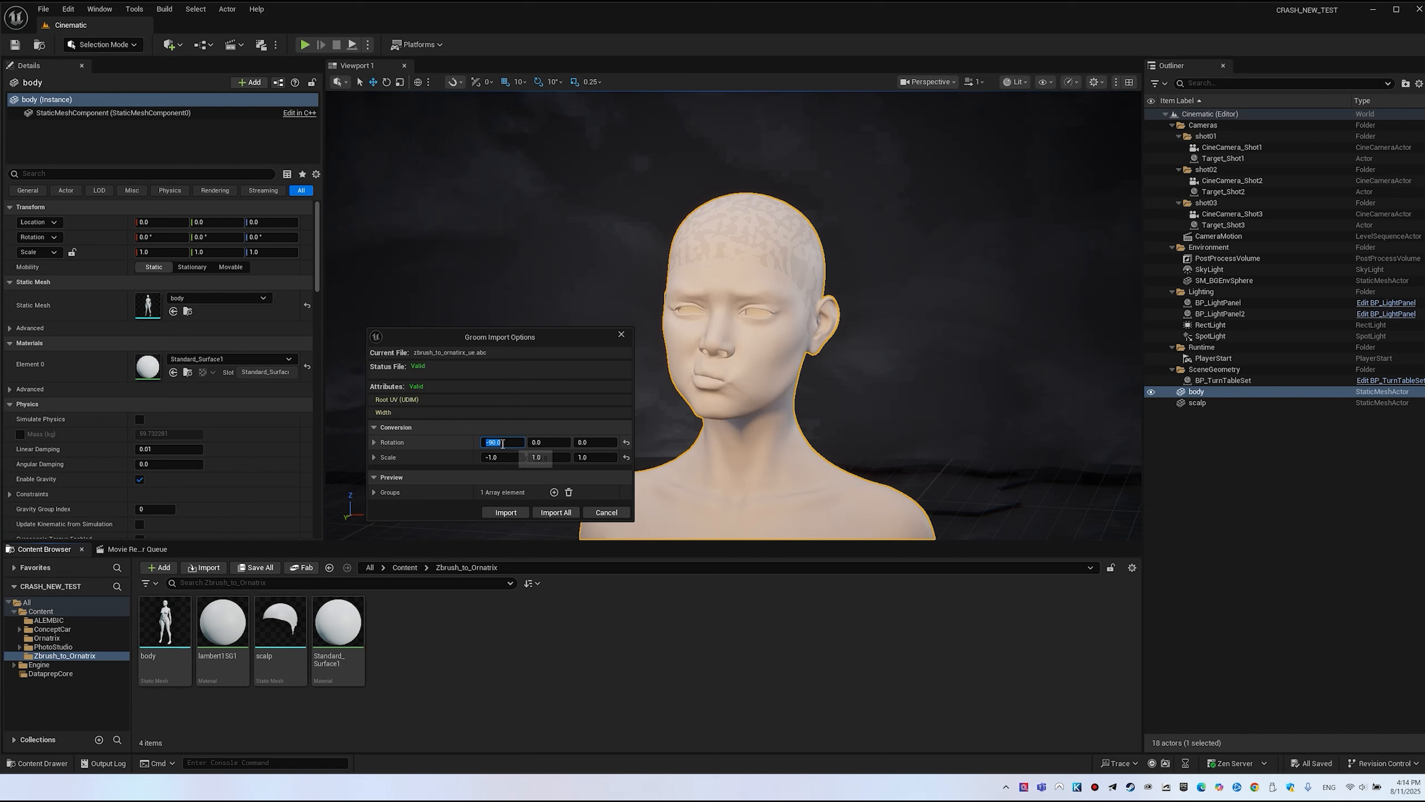
{"action": "left_click", "coordinate": [600, 443]}
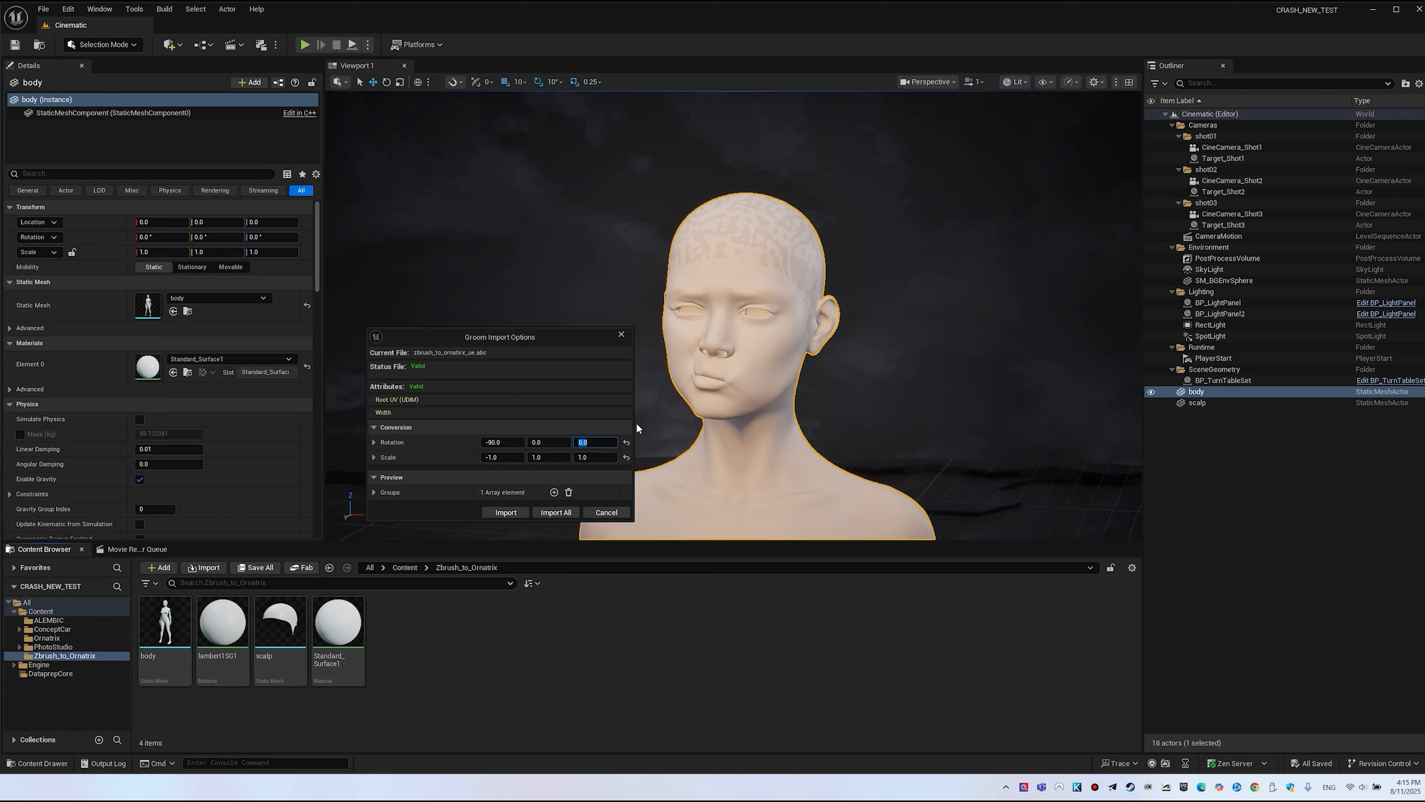
{"action": "type", "text": "180"}
{"action": "left_click", "coordinate": [506, 511]}
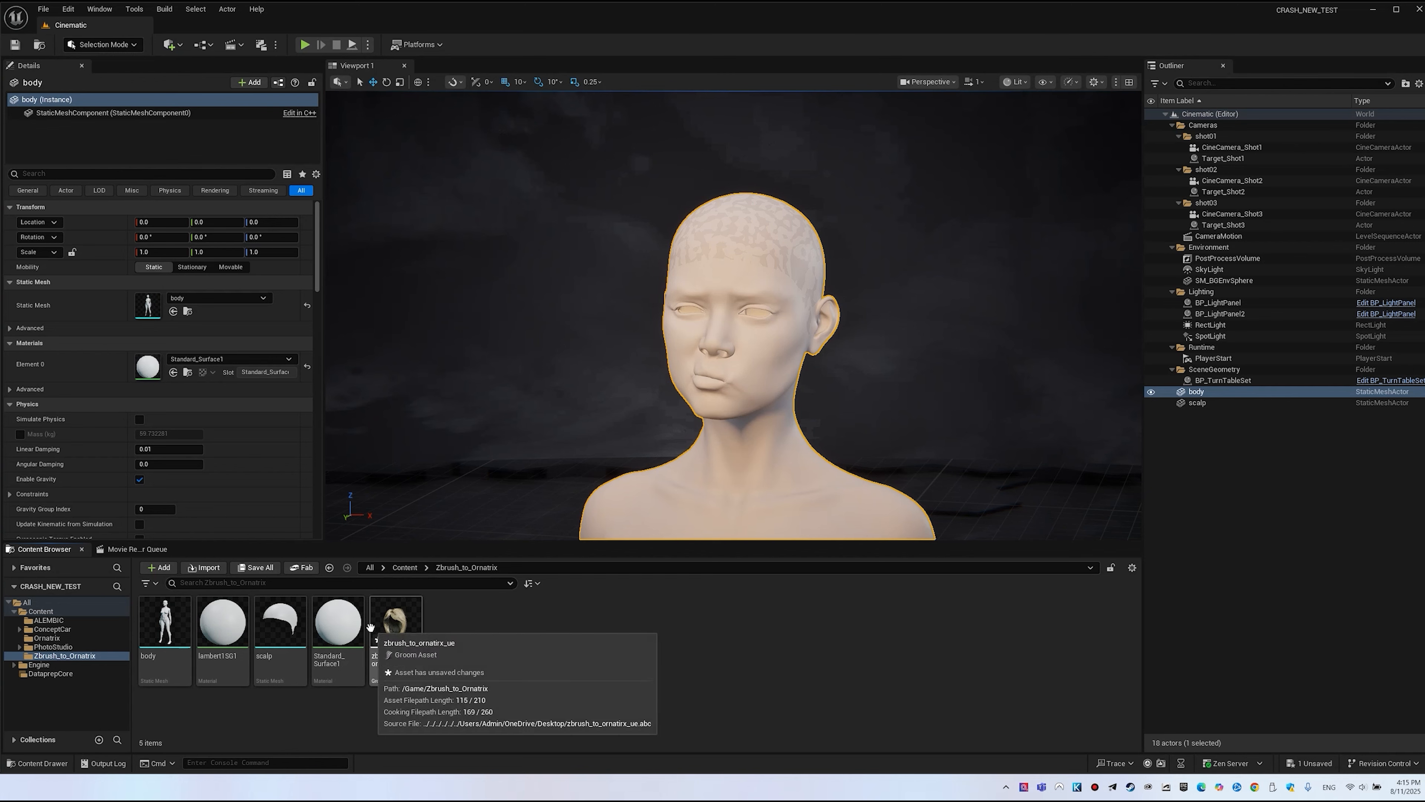
Step: Add a Groom component to the scalp actor in the level
{"action": "left_click", "coordinate": [861, 269]}
{"action": "left_click", "coordinate": [1197, 403]}
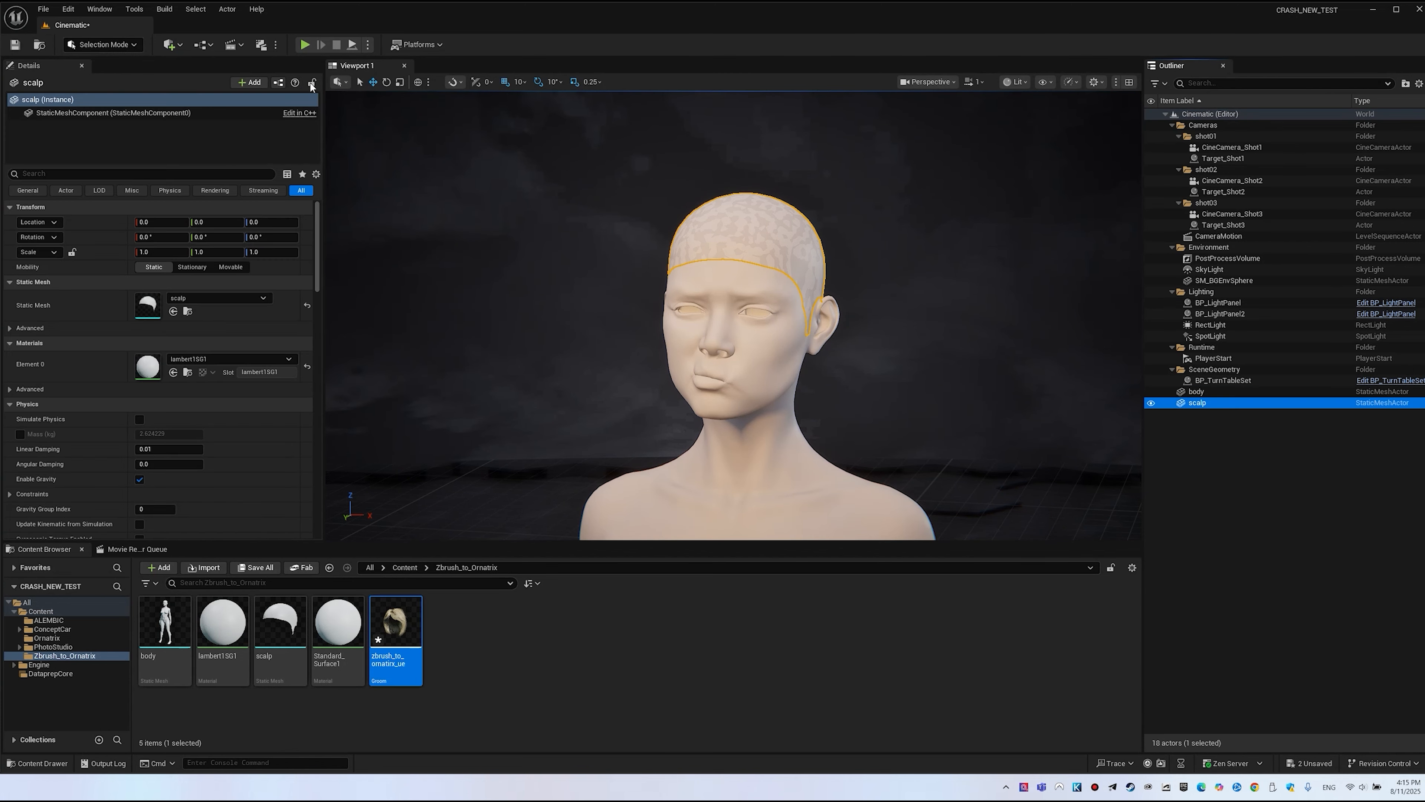
{"action": "left_click", "coordinate": [245, 84]}
{"action": "type", "text": "groom"}
{"action": "left_click", "coordinate": [270, 161]}
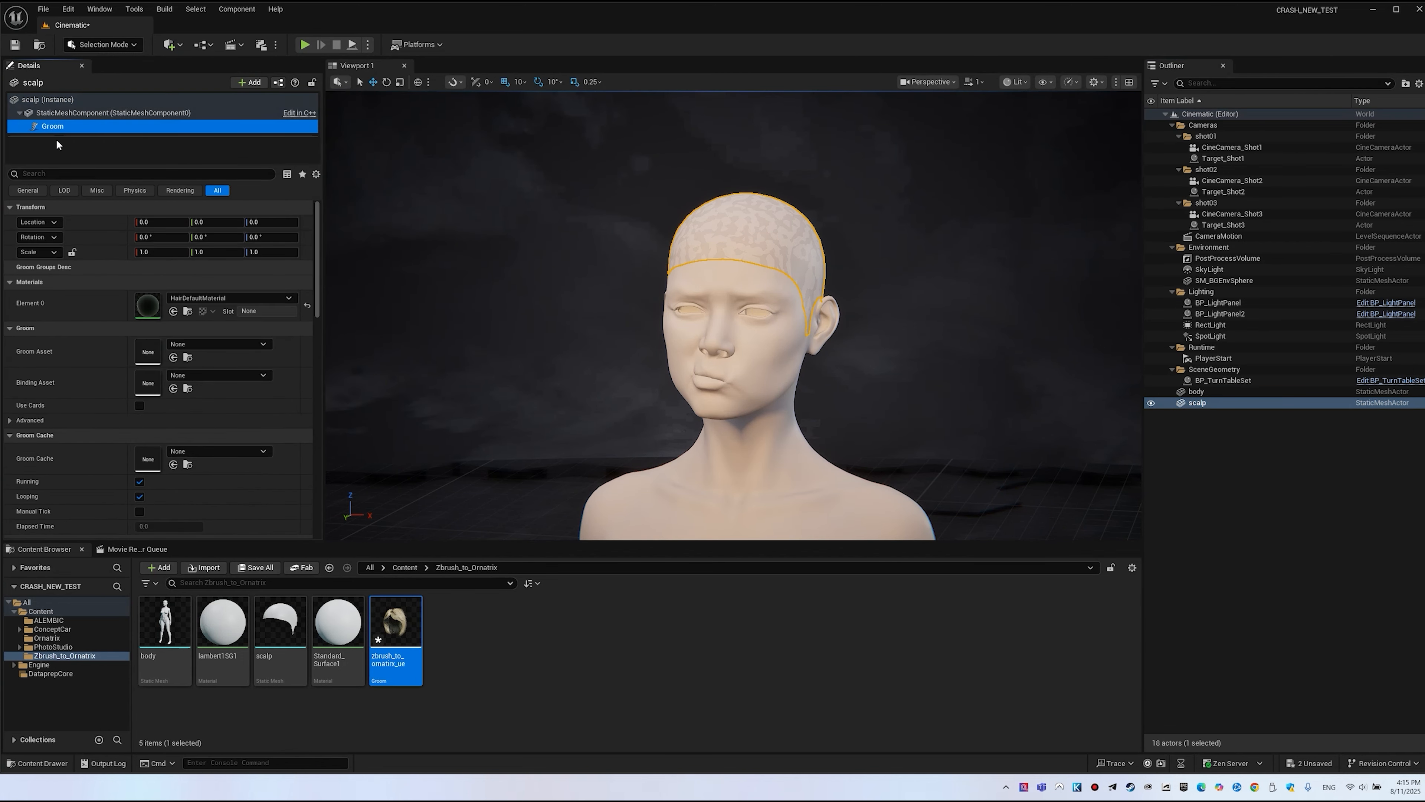
Step: Rename the scalp's Groom component to zbrush_to_ornatrix and assign the zbrush_to_ornatirx_ue asset to it
{"action": "left_click", "coordinate": [59, 127]}
{"action": "double_click", "coordinate": [60, 128]}
{"action": "key", "text": "F2"}
{"action": "type", "text": "z"}
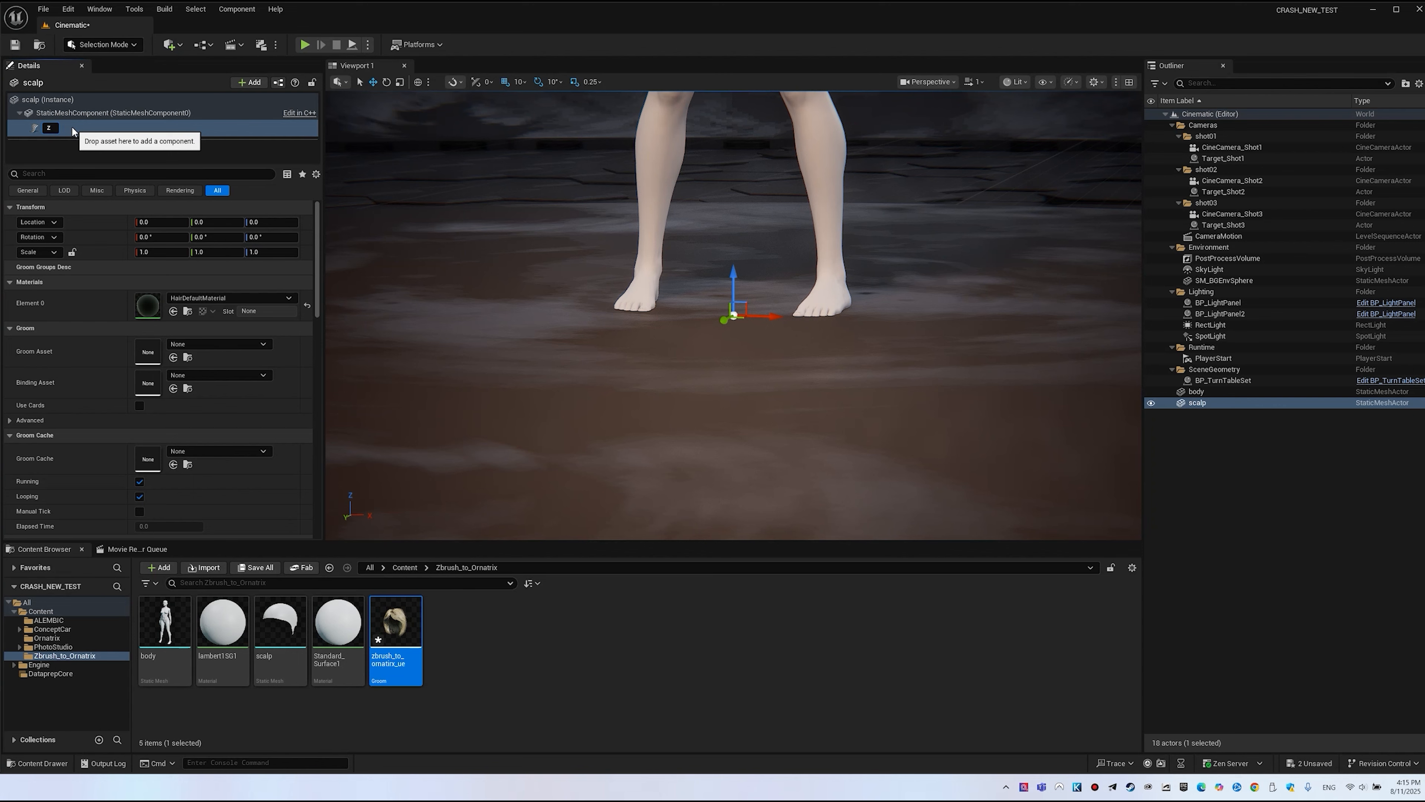
{"action": "type", "text": "vbrrush_to_ornatrix"}
{"action": "key", "text": "Return"}
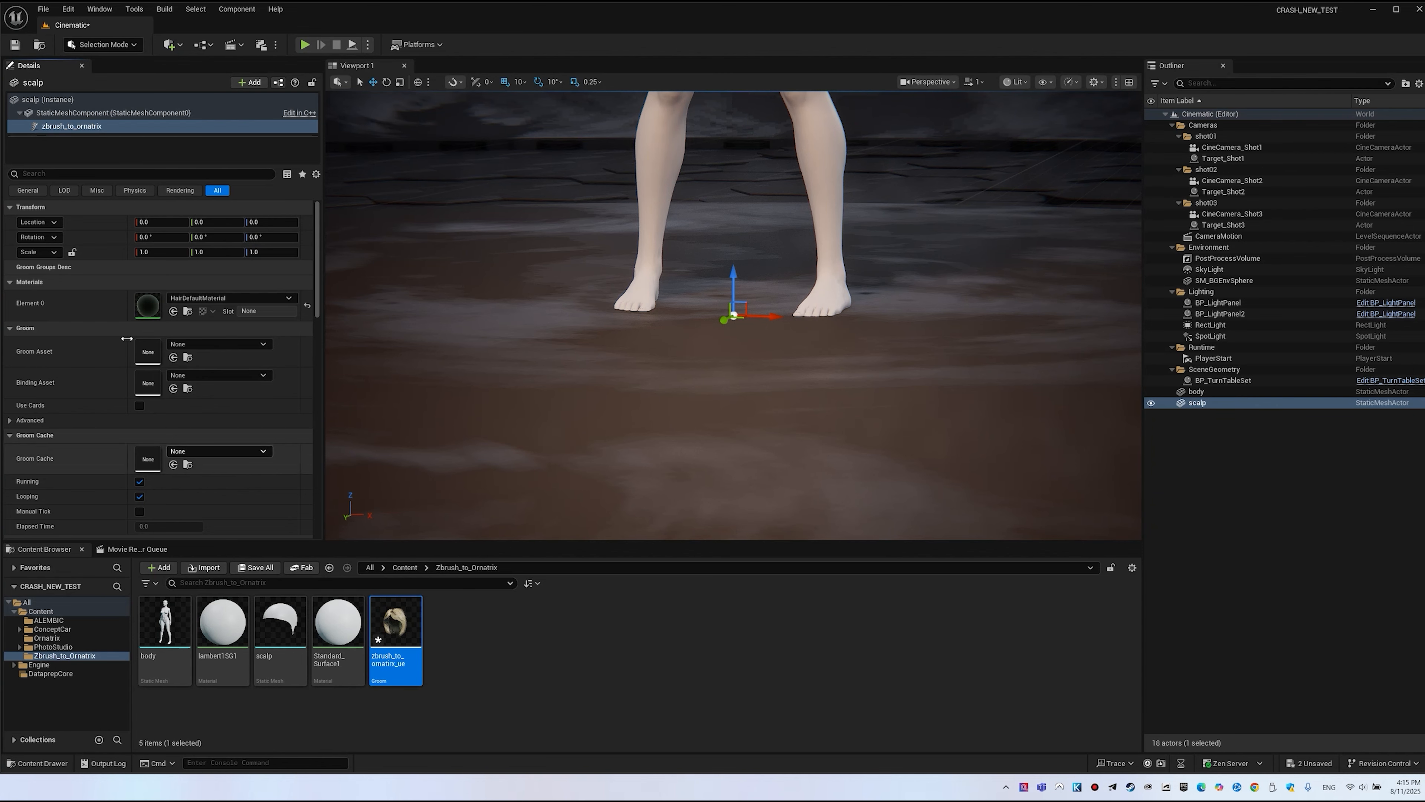
{"action": "left_click_drag", "start_coordinate": [395, 621], "coordinate": [148, 352]}
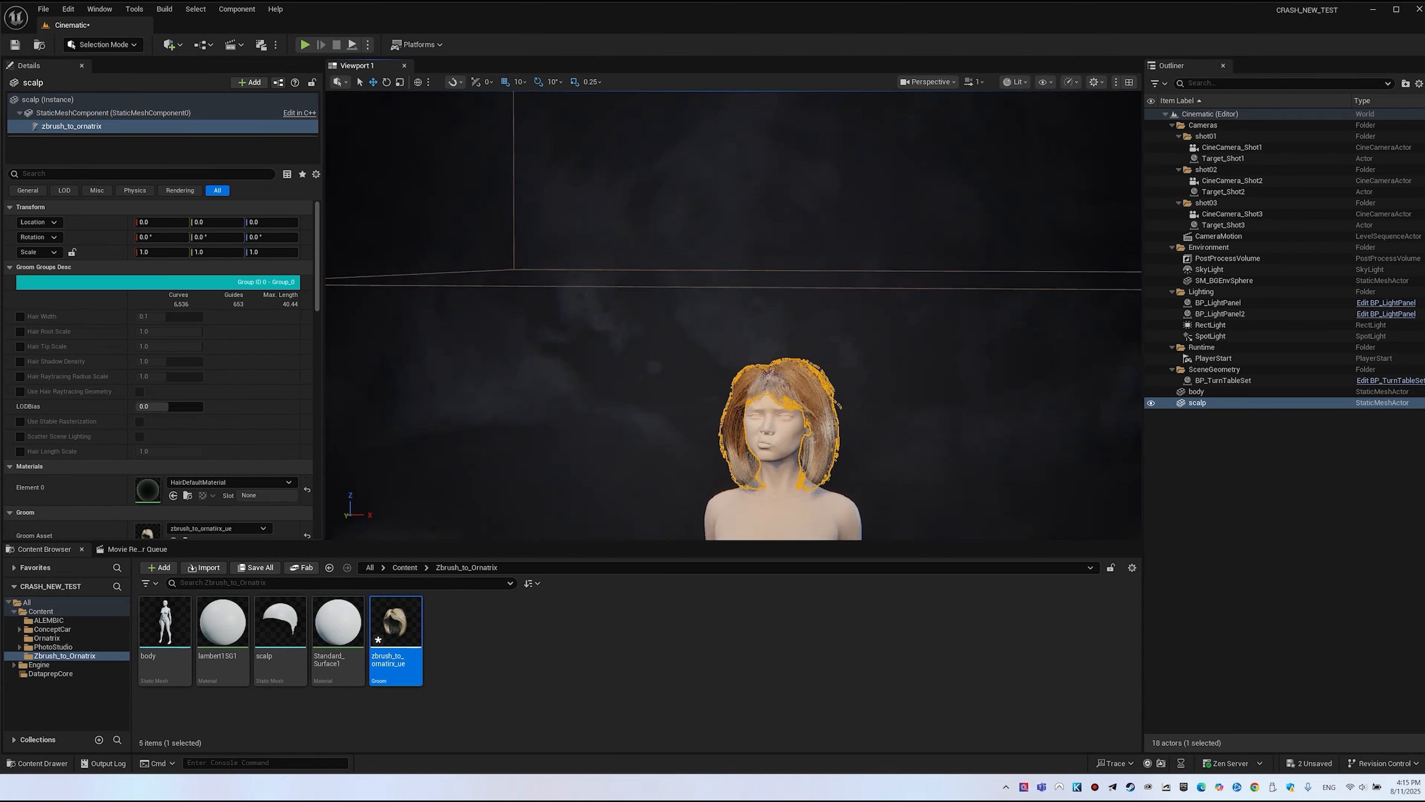
Step: Examine the imported groom on the character's head up close from the front
{"action": "key", "text": "w"}
{"action": "mouse_move", "coordinate": [734, 315]}
{"action": "right_mouse_down"}
{"action": "mouse_move", "coordinate": [696, 253]}
{"action": "mouse_move", "coordinate": [740, 281]}
{"action": "mouse_move", "coordinate": [718, 292]}
{"action": "mouse_move", "coordinate": [757, 286]}
{"action": "mouse_move", "coordinate": [606, 298]}
{"action": "mouse_move", "coordinate": [842, 292]}
{"action": "mouse_move", "coordinate": [734, 289]}
{"action": "right_mouse_up"}
{"action": "scroll", "coordinate": [718, 292], "scroll_direction": "down", "scroll_amount": 5}
{"action": "key", "text": "s"}
{"action": "right_click_drag", "start_coordinate": [667, 222], "coordinate": [665, 334]}
{"action": "key", "text": "g"}
{"action": "scroll", "coordinate": [735, 253], "scroll_direction": "down", "scroll_amount": 2}
{"action": "scroll", "coordinate": [617, 255], "scroll_direction": "up", "scroll_amount": 2}
{"action": "key", "text": "w"}
{"action": "key", "text": "e"}
{"action": "key", "text": "s"}
{"action": "key", "text": "q"}
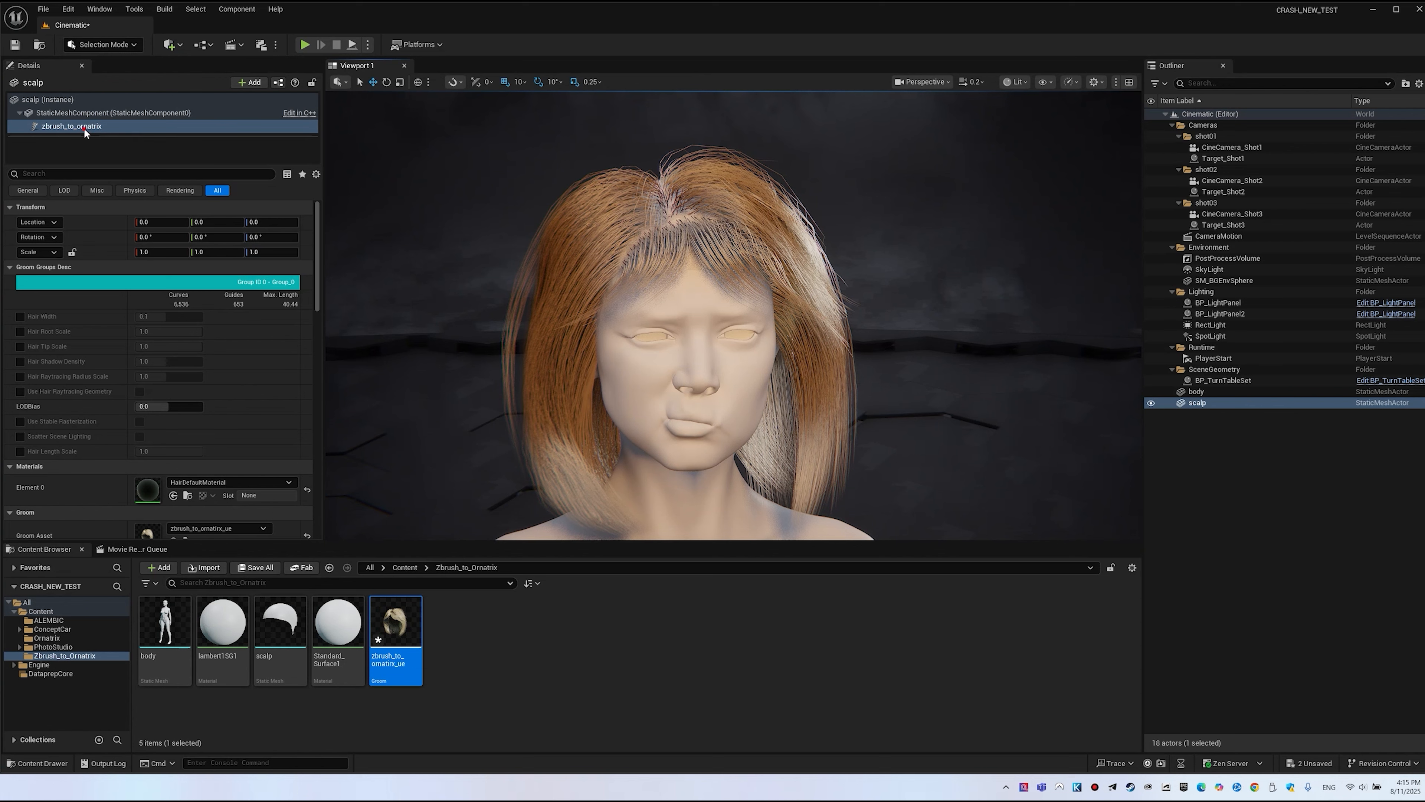
Step: Switch the editor to Ornatrix Mode and convert the scalp's zbrush_to_ornatrix groom into editable Ornatrix hair
{"action": "left_click", "coordinate": [97, 124]}
{"action": "left_click", "coordinate": [102, 45]}
{"action": "left_click", "coordinate": [103, 126]}
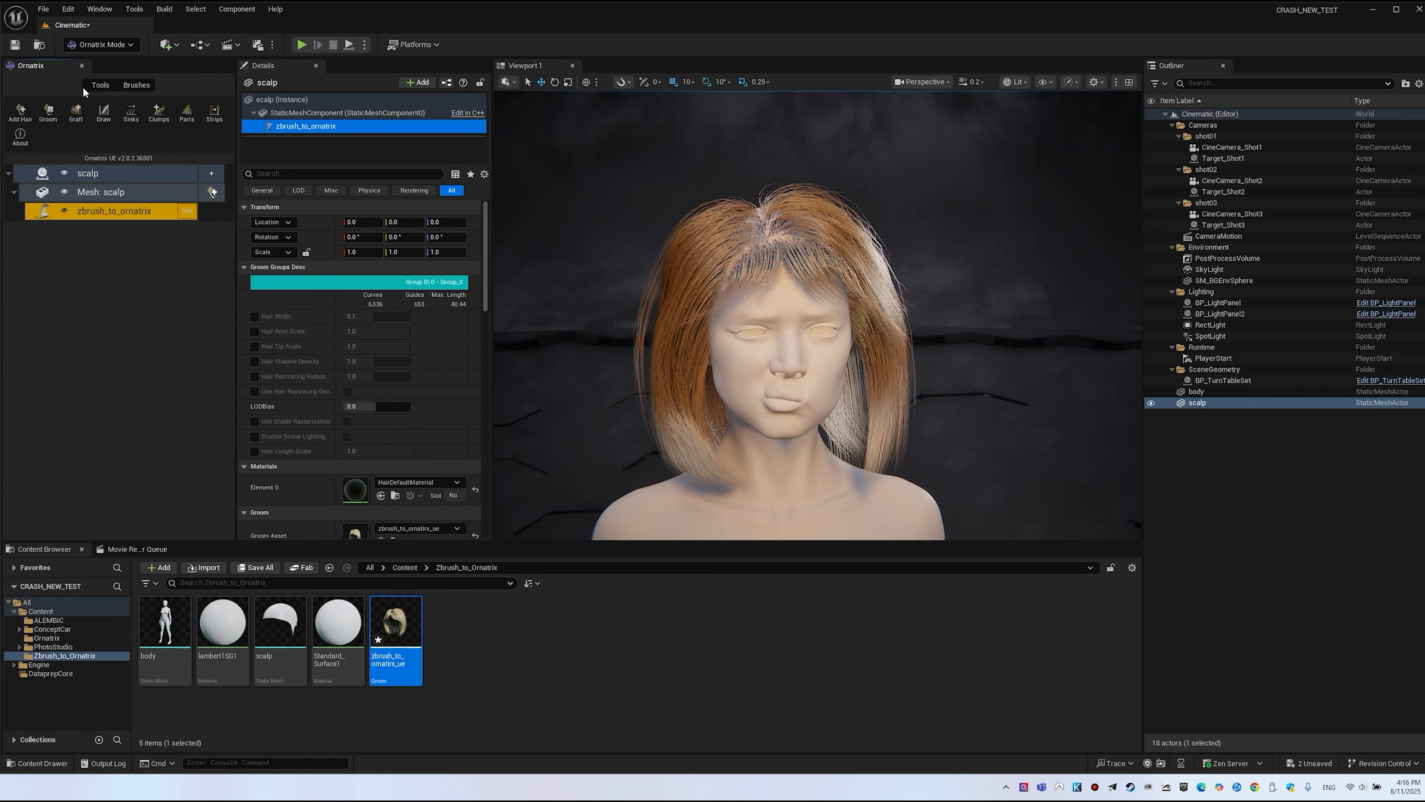
{"action": "left_click", "coordinate": [44, 216]}
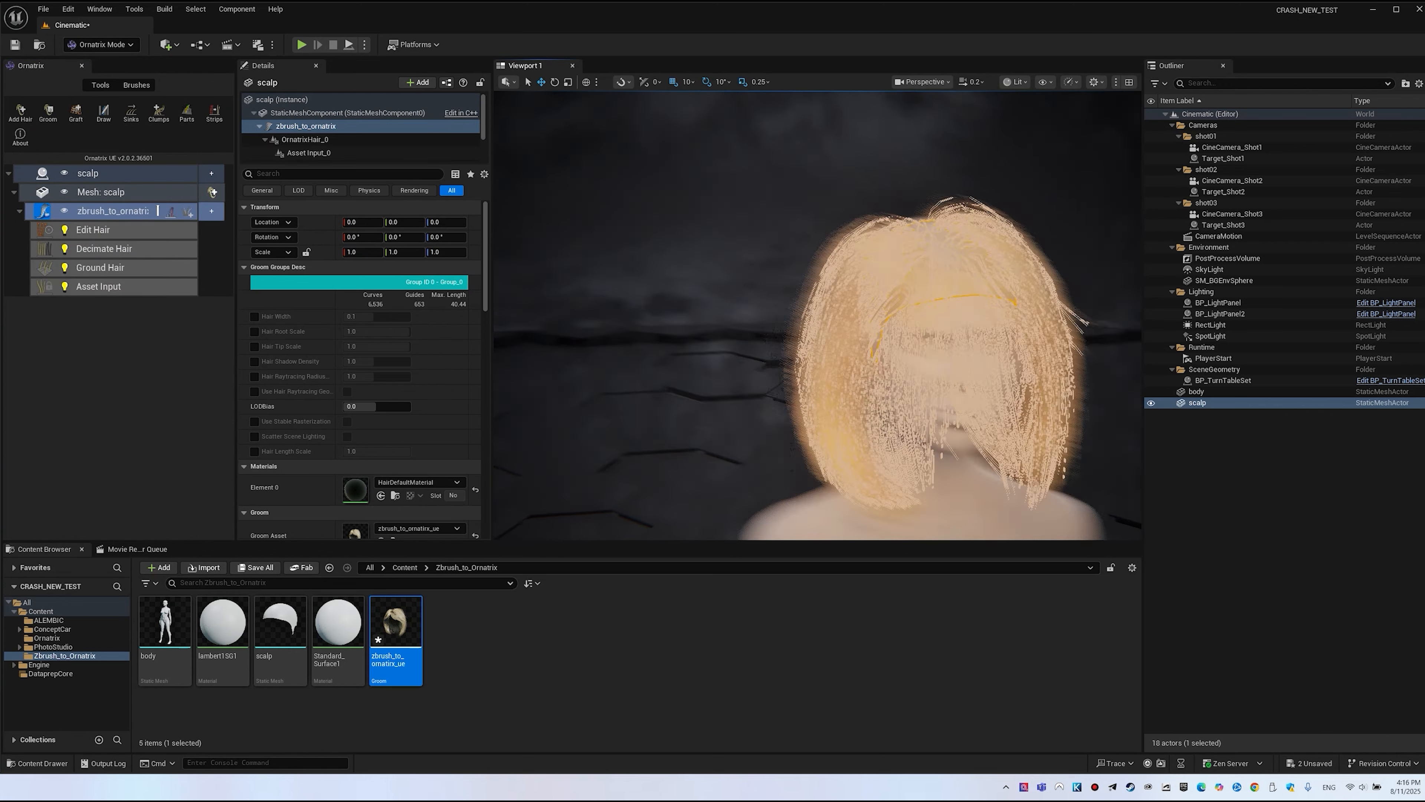
Step: Delete the Decimate Hair operator from the zbrush_to_ornatrix hair stack
{"action": "left_click_drag", "start_coordinate": [750, 337], "coordinate": [785, 351], "text": "alt"}
{"action": "key", "text": "f"}
{"action": "left_click_drag", "start_coordinate": [869, 373], "coordinate": [931, 387], "text": "alt"}
{"action": "right_click_drag", "start_coordinate": [931, 388], "coordinate": [999, 370], "text": "alt"}
{"action": "right_click_drag", "start_coordinate": [869, 374], "coordinate": [965, 362], "text": "alt"}
{"action": "left_click_drag", "start_coordinate": [965, 362], "coordinate": [1009, 393], "text": "alt"}
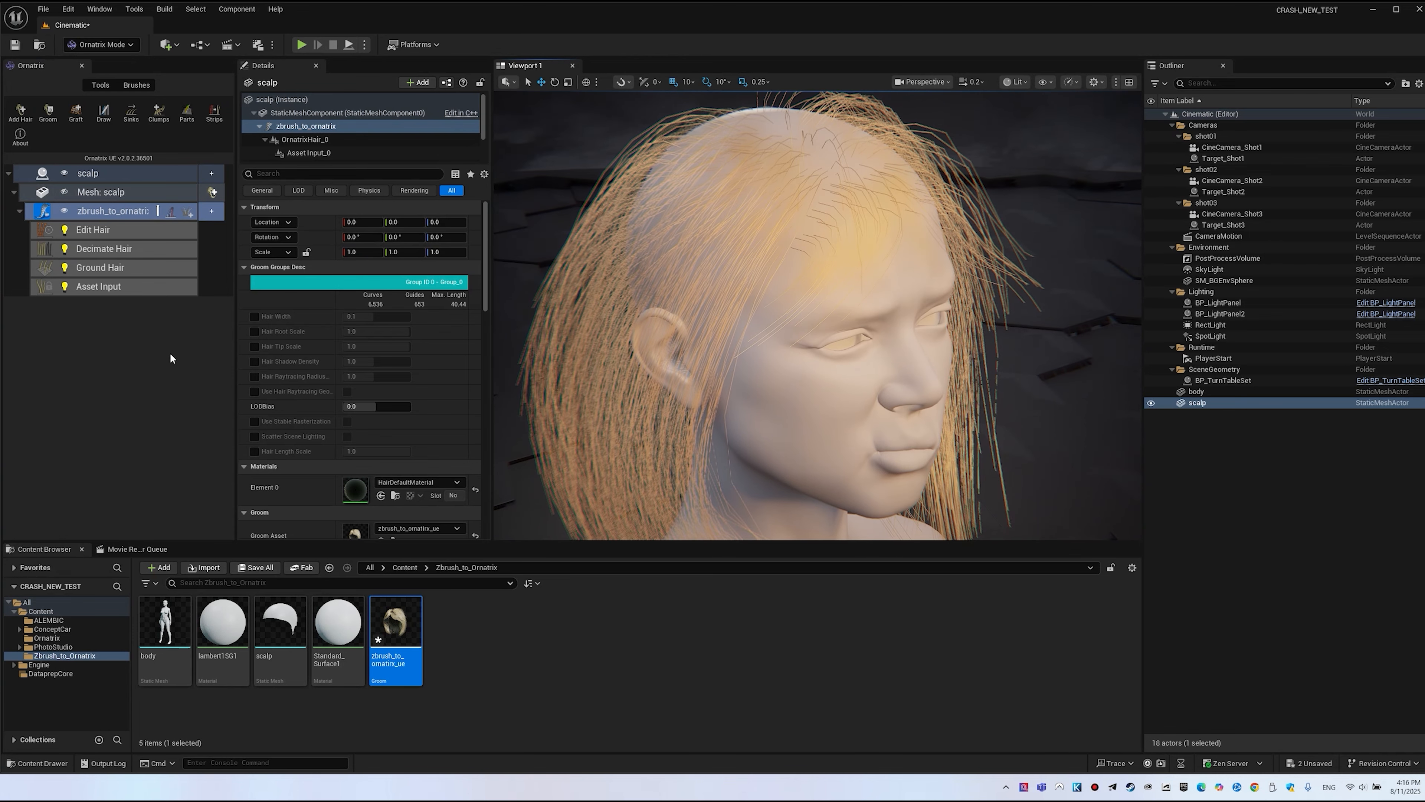
{"action": "left_click", "coordinate": [139, 252]}
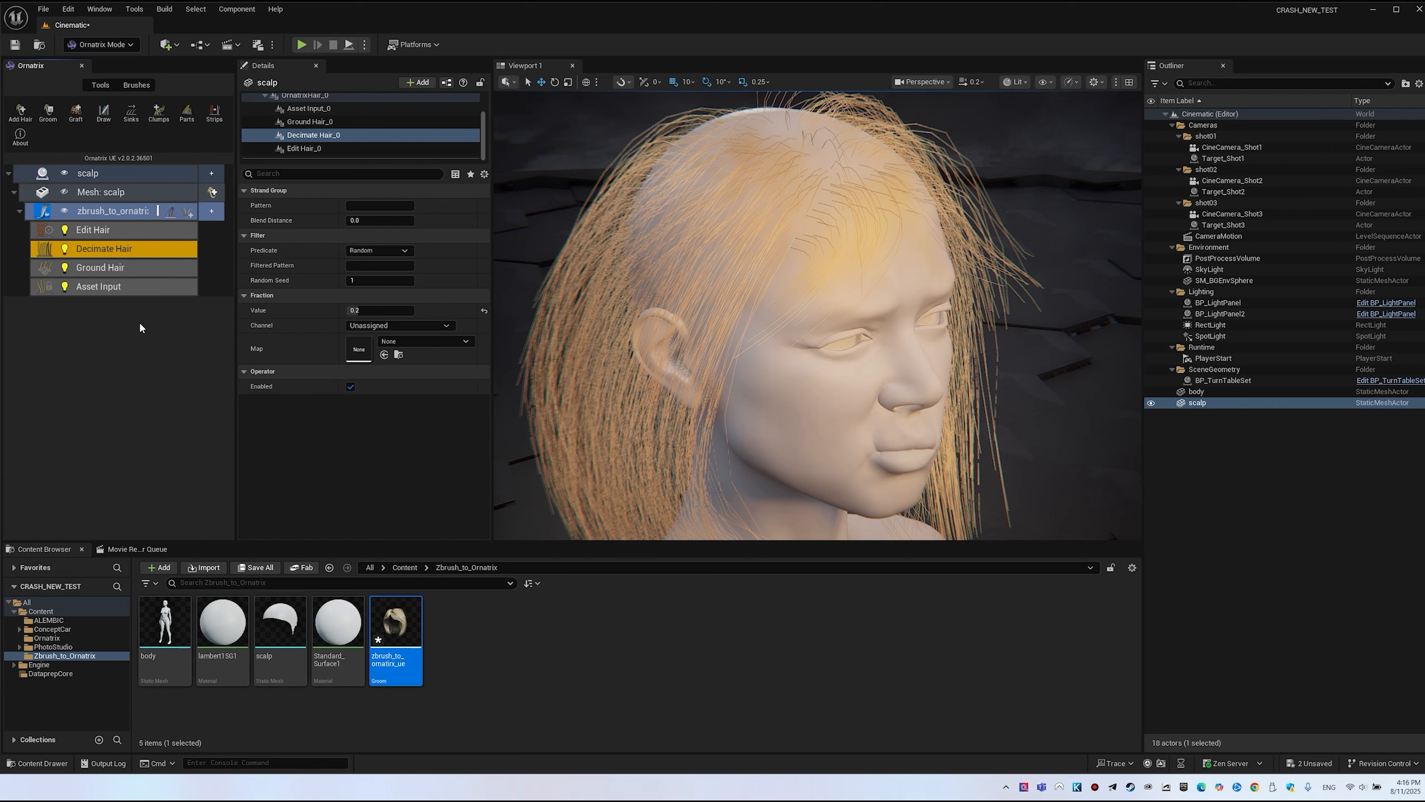
{"action": "key", "text": "Delete"}
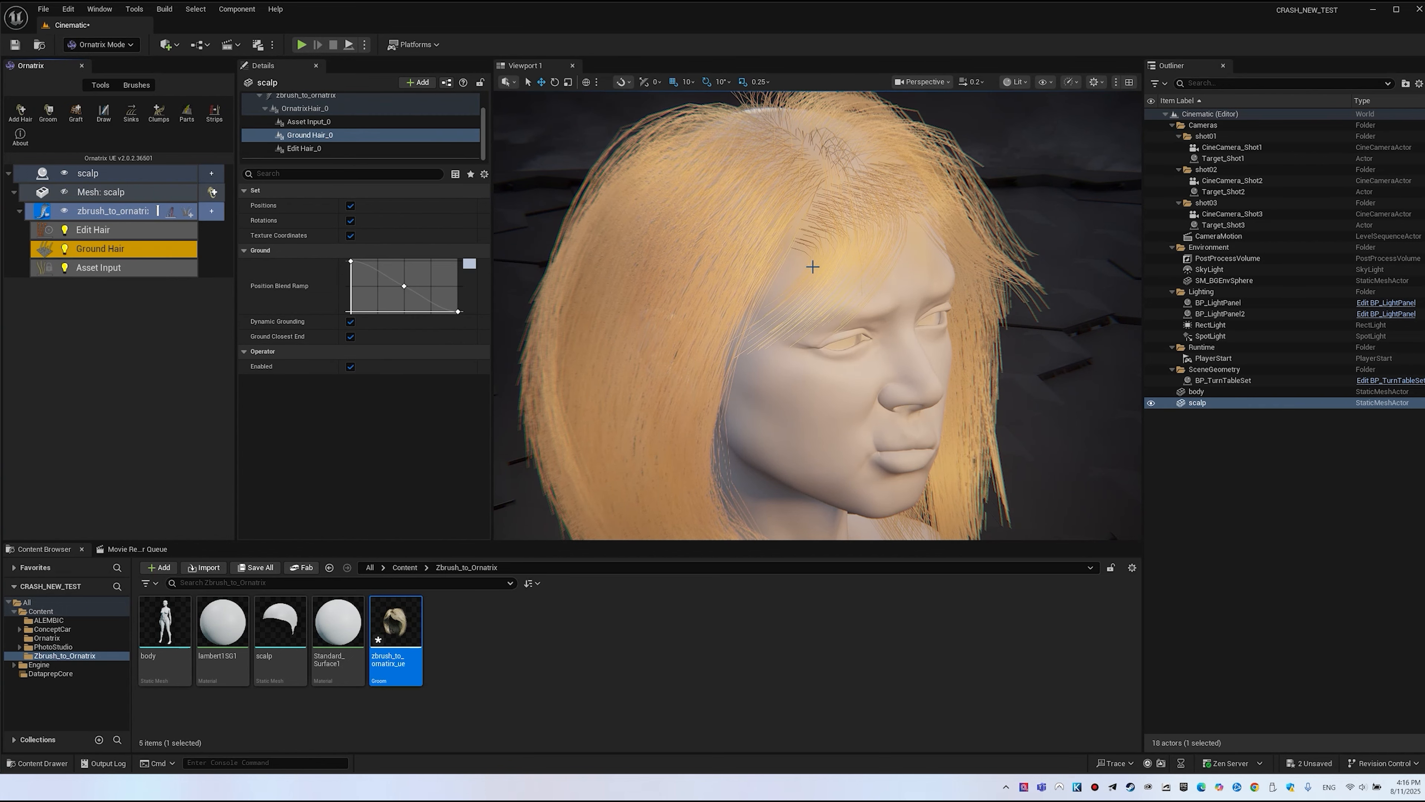
Step: Activate the Create brush for the Edit Hair operator, with spacing 0.05 and root count 100
{"action": "mouse_move", "coordinate": [814, 228]}
{"action": "right_mouse_down"}
{"action": "mouse_move", "coordinate": [897, 169]}
{"action": "mouse_move", "coordinate": [852, 205]}
{"action": "mouse_move", "coordinate": [740, 177]}
{"action": "mouse_move", "coordinate": [833, 210]}
{"action": "right_mouse_up"}
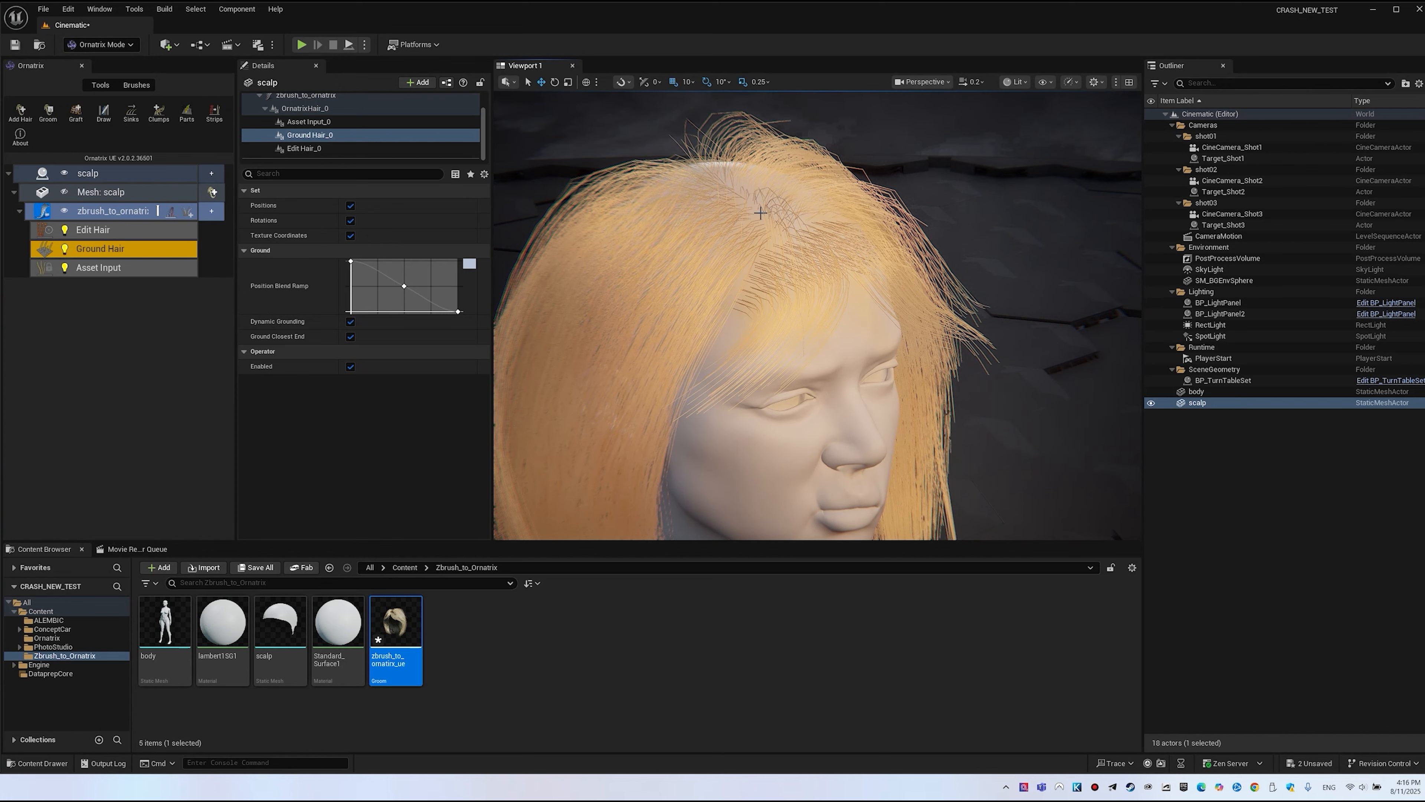
{"action": "left_click", "coordinate": [115, 230]}
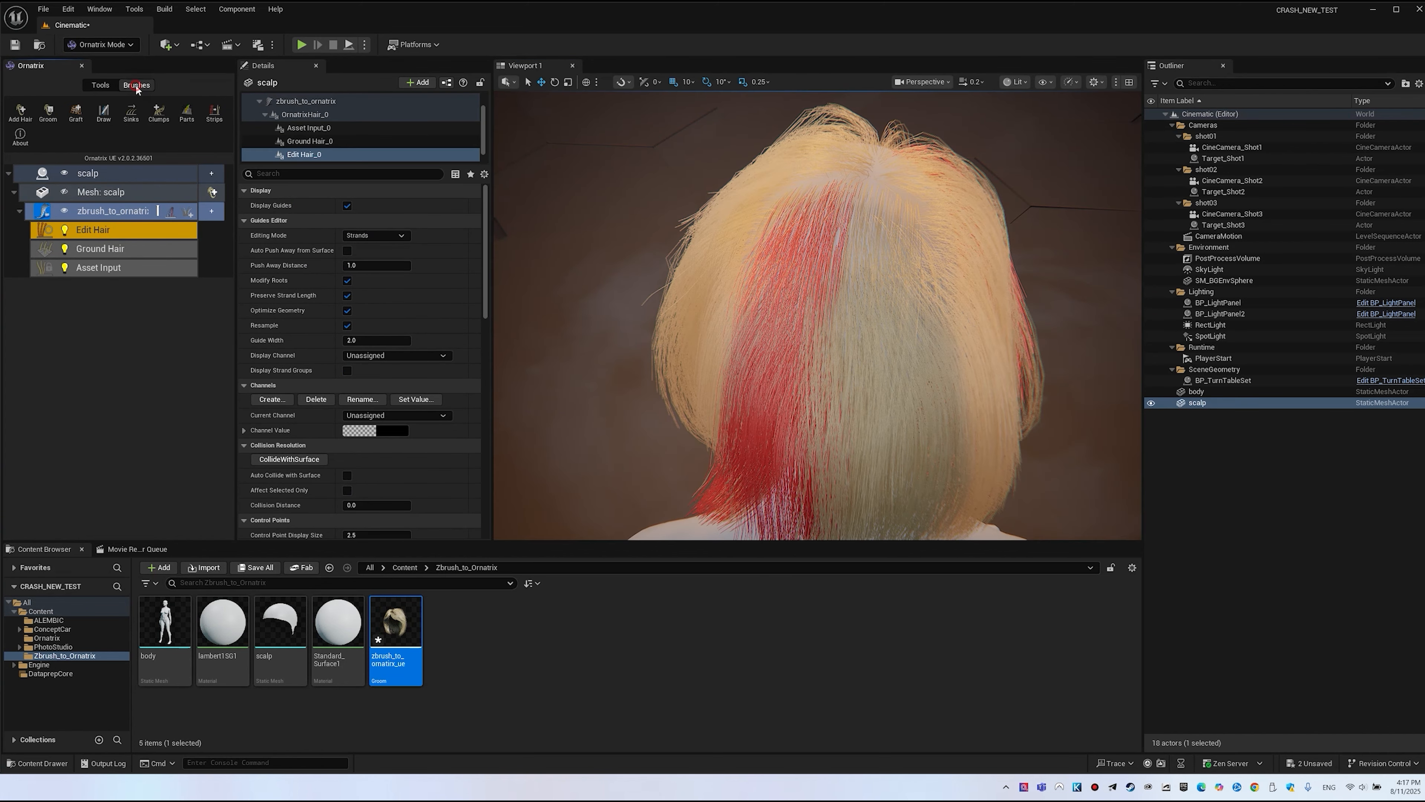
{"action": "left_click", "coordinate": [136, 84]}
{"action": "left_click", "coordinate": [20, 113]}
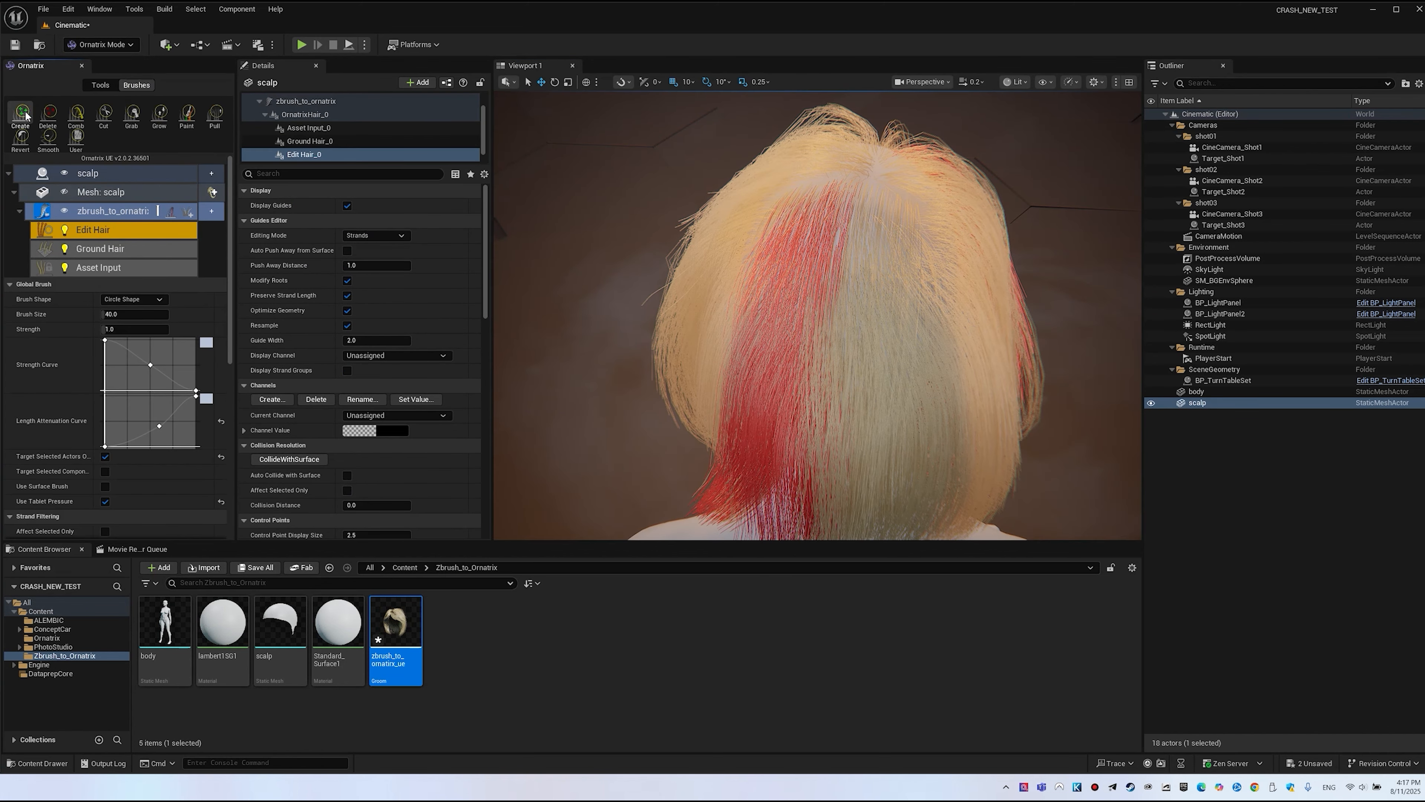
{"action": "scroll", "coordinate": [112, 337], "scroll_direction": "down", "scroll_amount": 5}
{"action": "scroll", "coordinate": [118, 364], "scroll_direction": "down", "scroll_amount": 5}
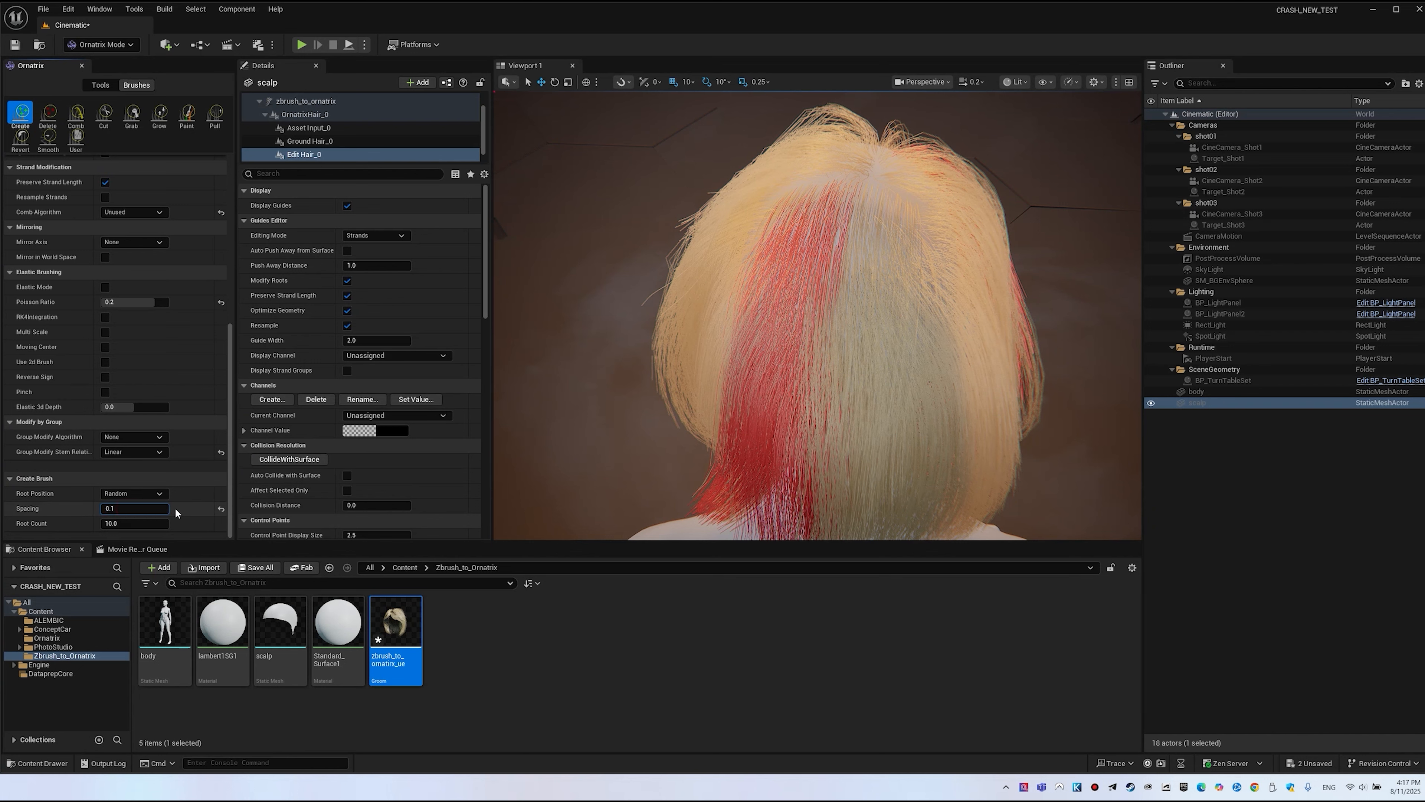
{"action": "left_click", "coordinate": [131, 522]}
{"action": "type", "text": "10"}
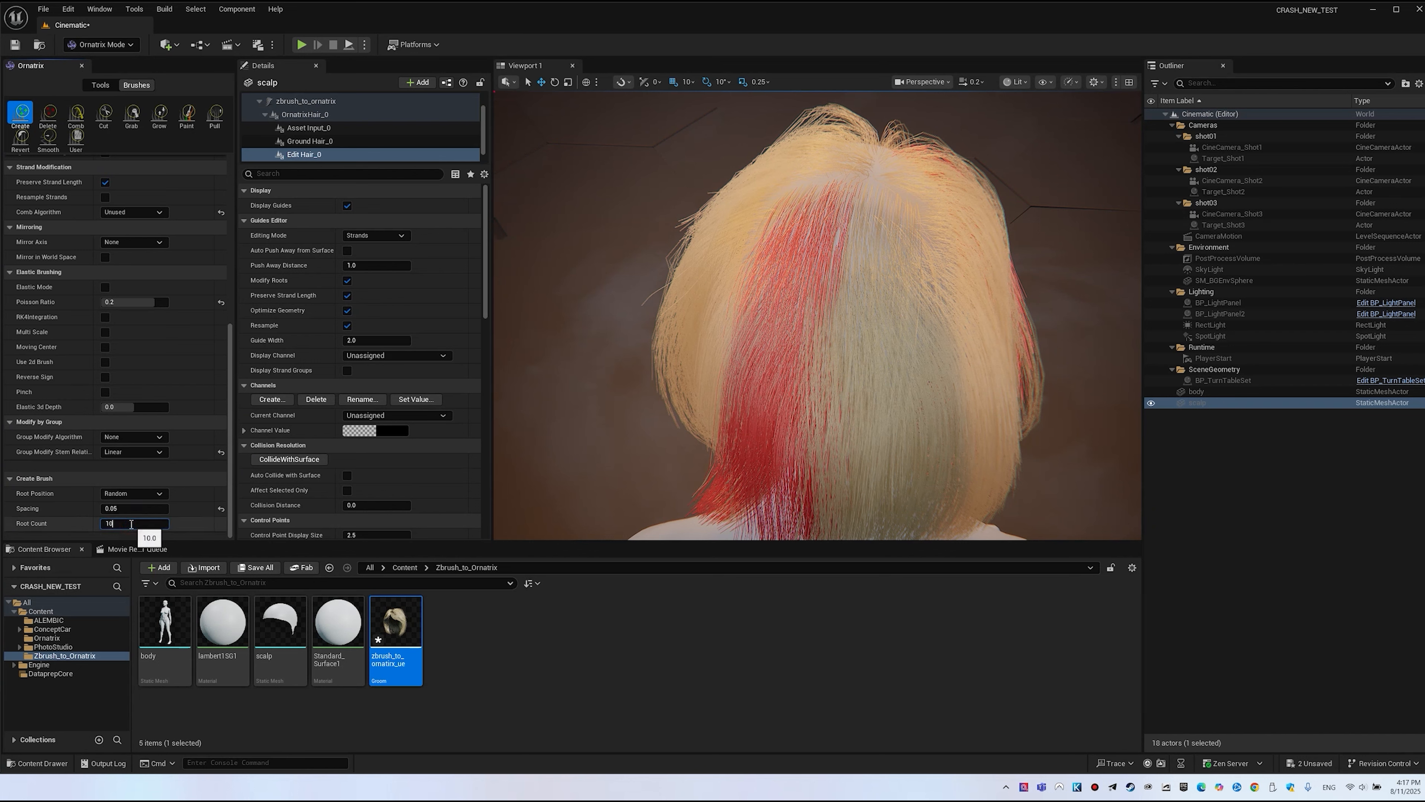
{"action": "type", "text": "0"}
Step: Plant additional strands on the back, sides and crown of the scalp with the Create brush
{"action": "left_click", "coordinate": [811, 216]}
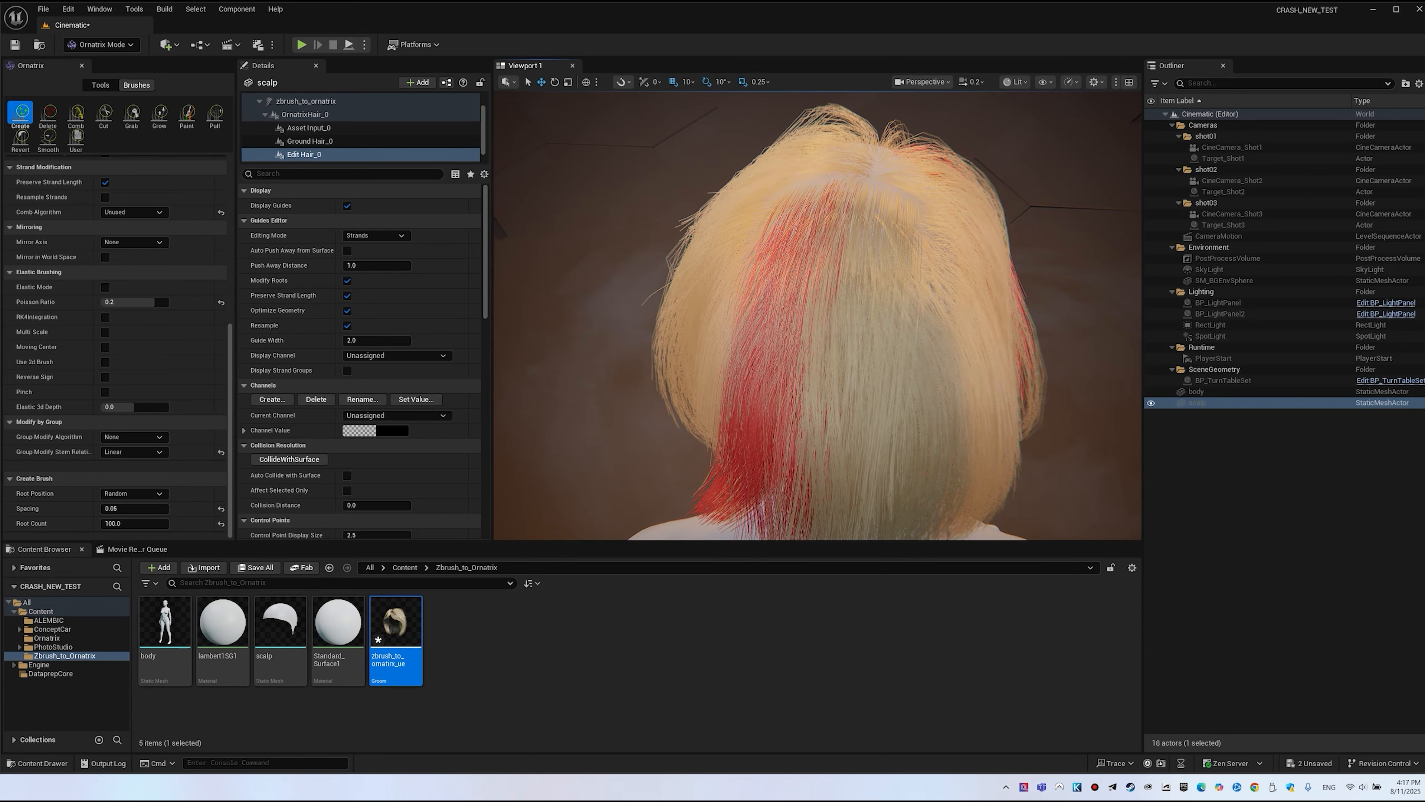
{"action": "left_click_drag", "start_coordinate": [849, 296], "coordinate": [775, 292], "text": "alt"}
{"action": "left_click_drag", "start_coordinate": [783, 230], "coordinate": [819, 270]}
{"action": "left_click_drag", "start_coordinate": [1008, 302], "coordinate": [880, 298], "text": "alt"}
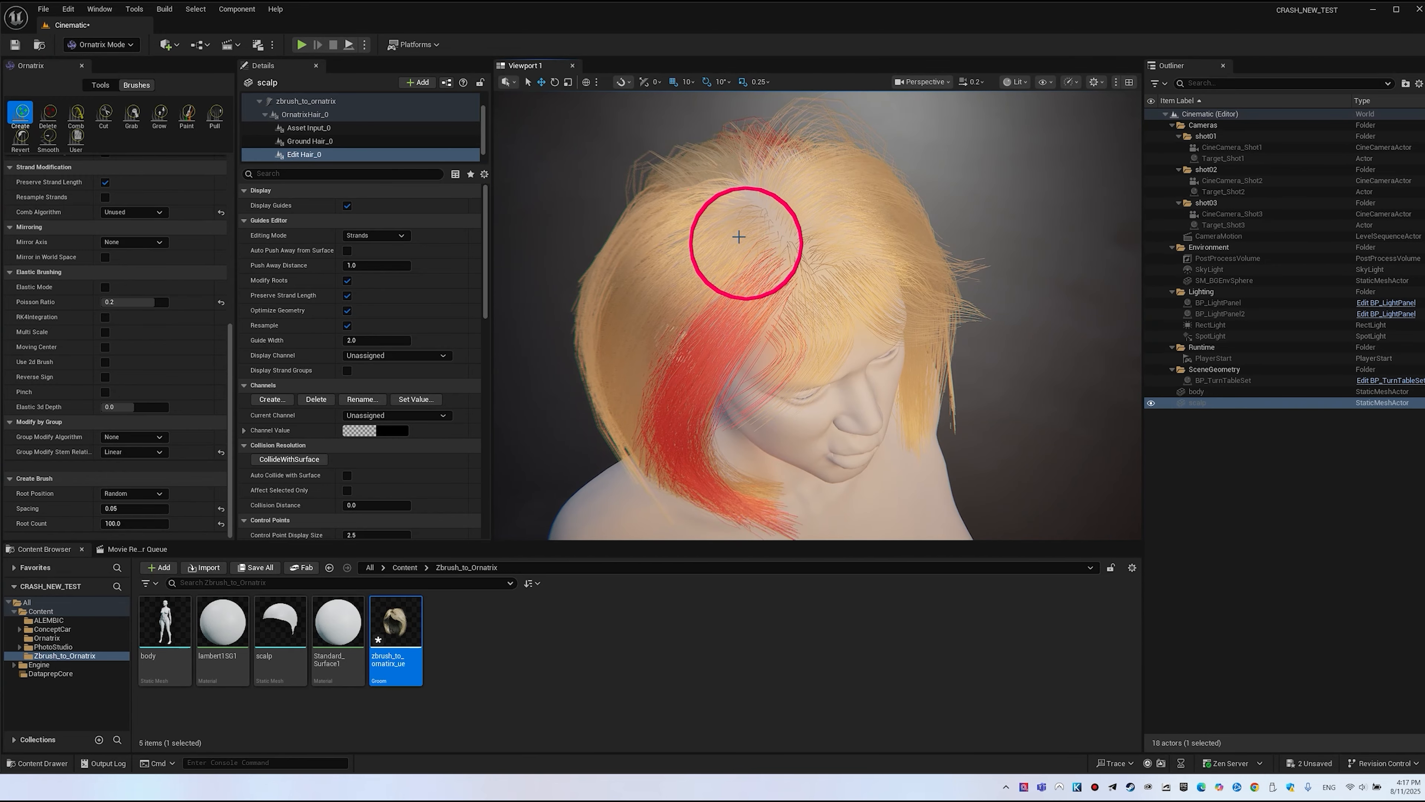
{"action": "left_click_drag", "start_coordinate": [724, 220], "coordinate": [706, 256]}
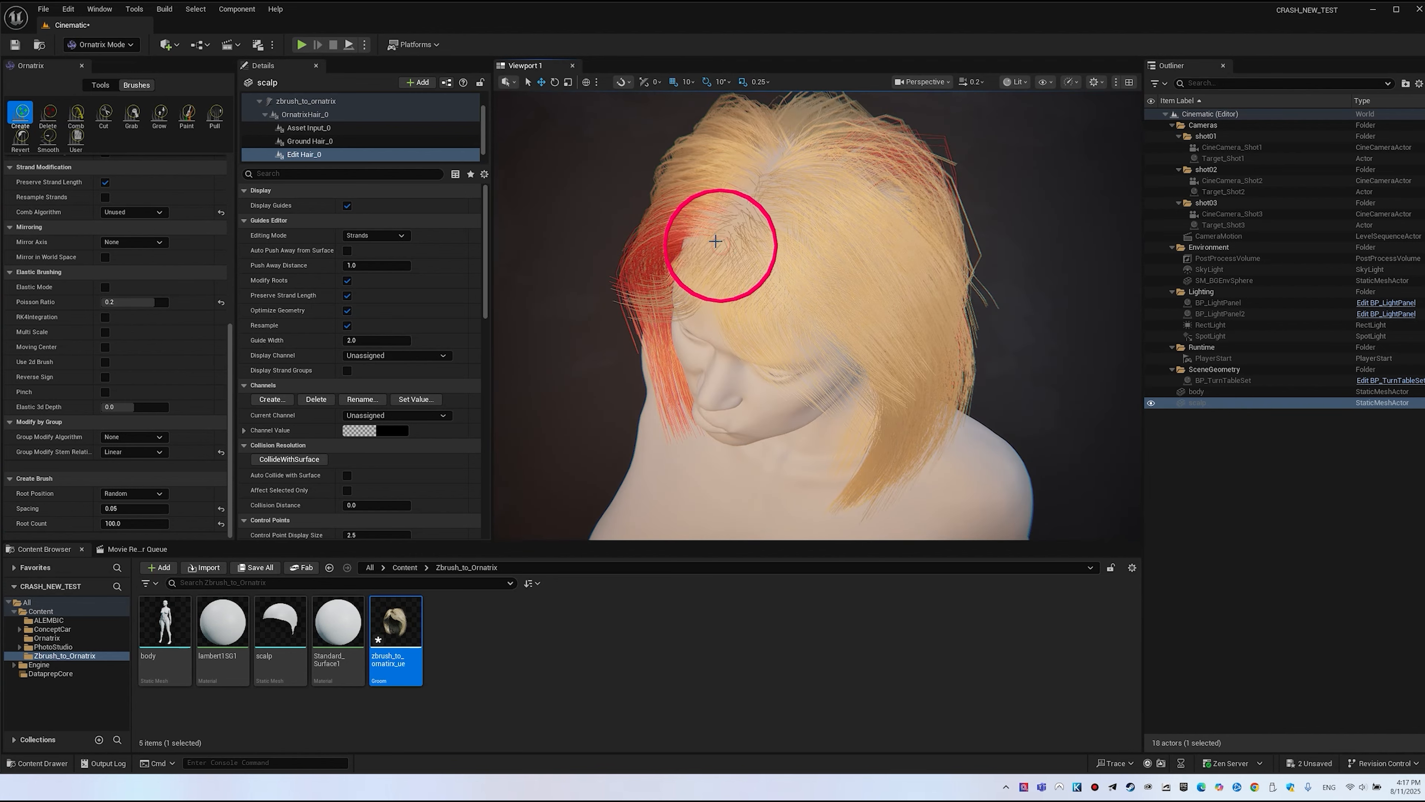
{"action": "left_click_drag", "start_coordinate": [715, 242], "coordinate": [726, 239]}
{"action": "left_click_drag", "start_coordinate": [783, 194], "coordinate": [794, 197]}
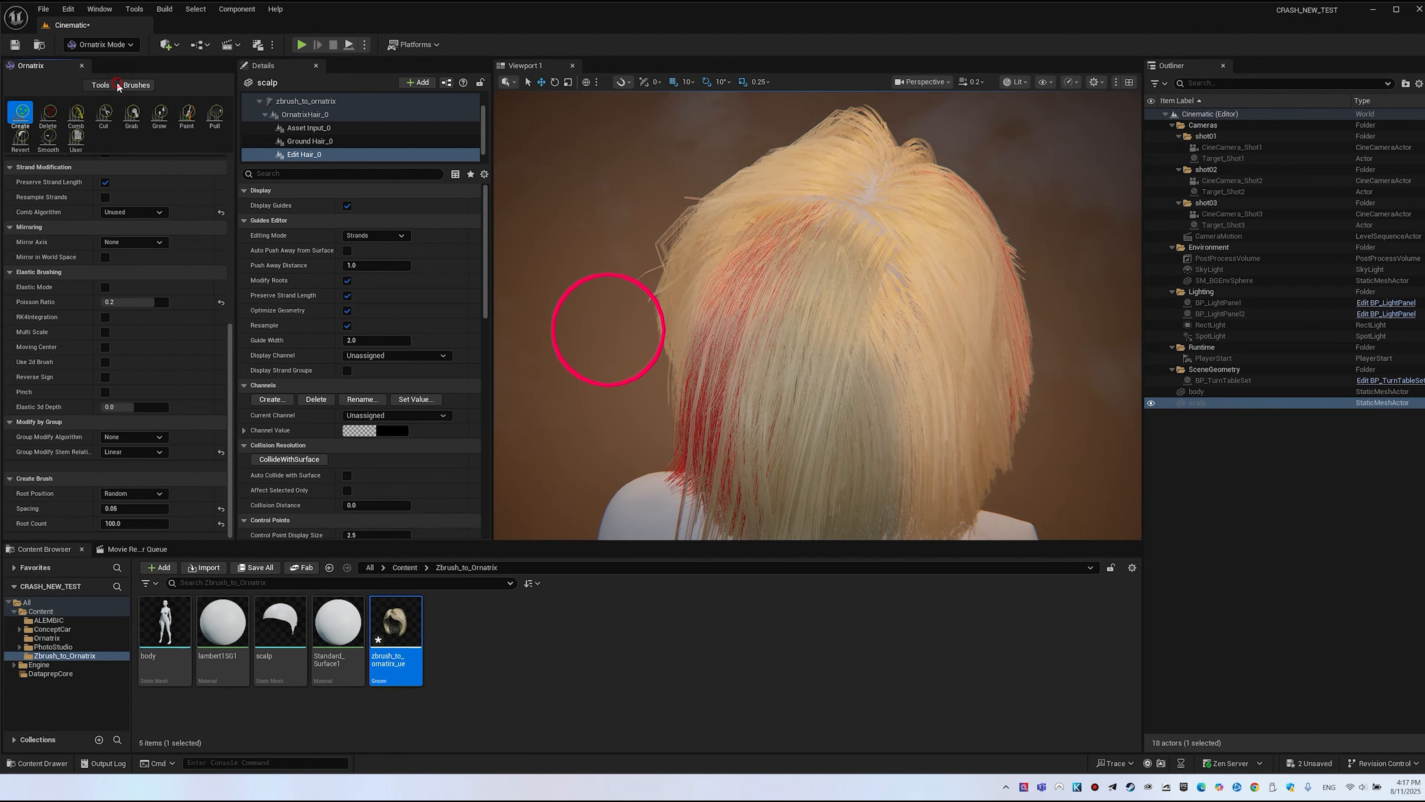
Step: Isolate the selected hair strands in the Edit Hair operator
{"action": "left_click", "coordinate": [101, 85]}
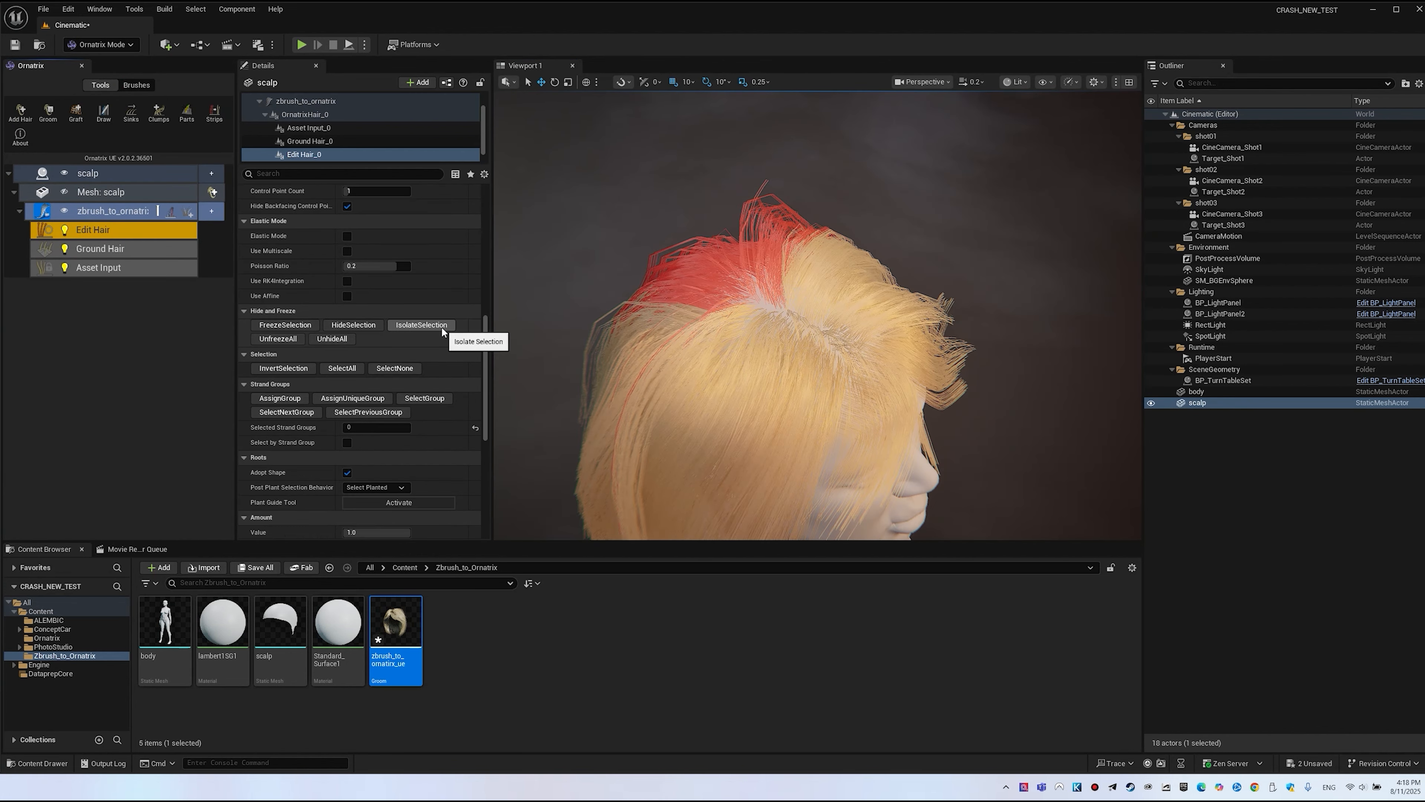
{"action": "left_click", "coordinate": [426, 325]}
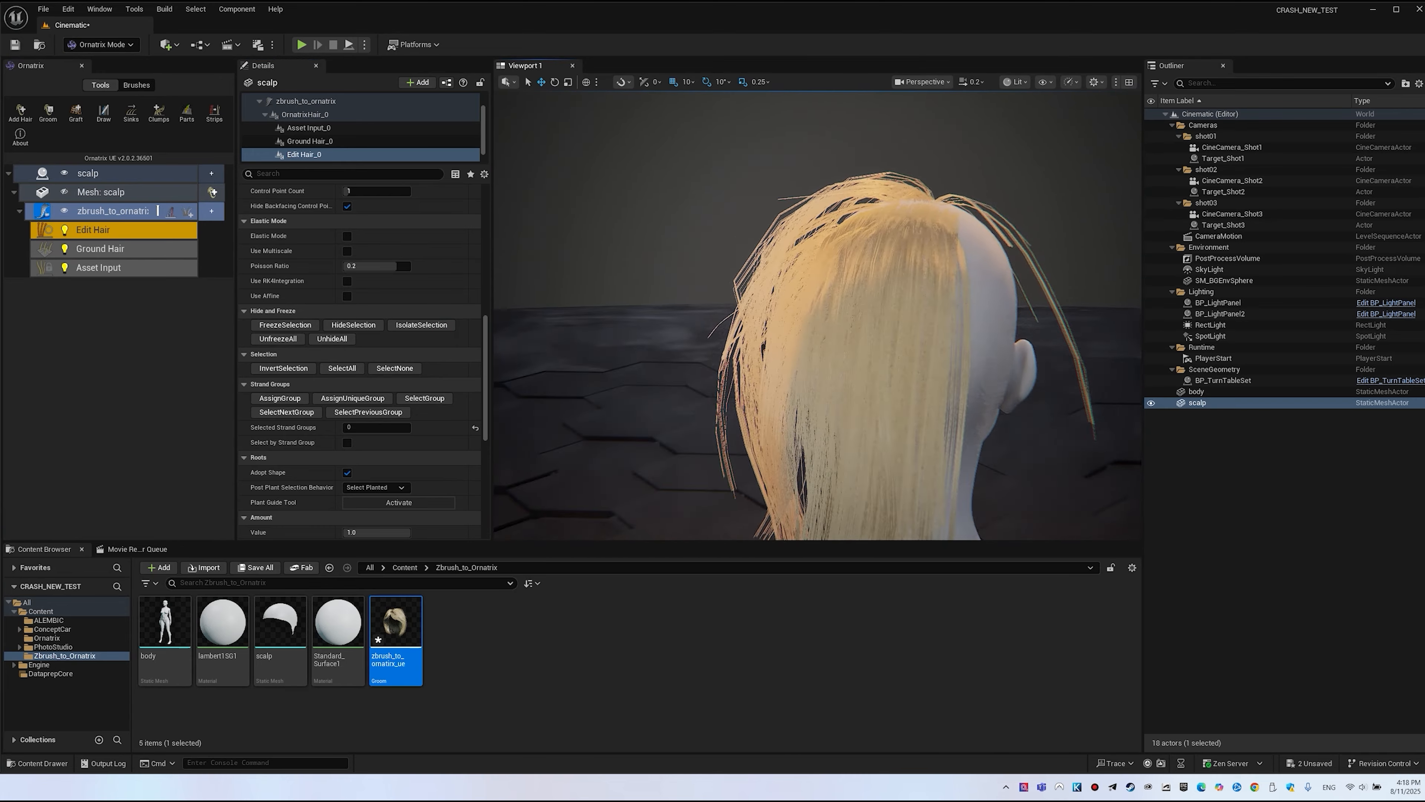
{"action": "left_click_drag", "start_coordinate": [831, 164], "coordinate": [851, 208], "text": "alt"}
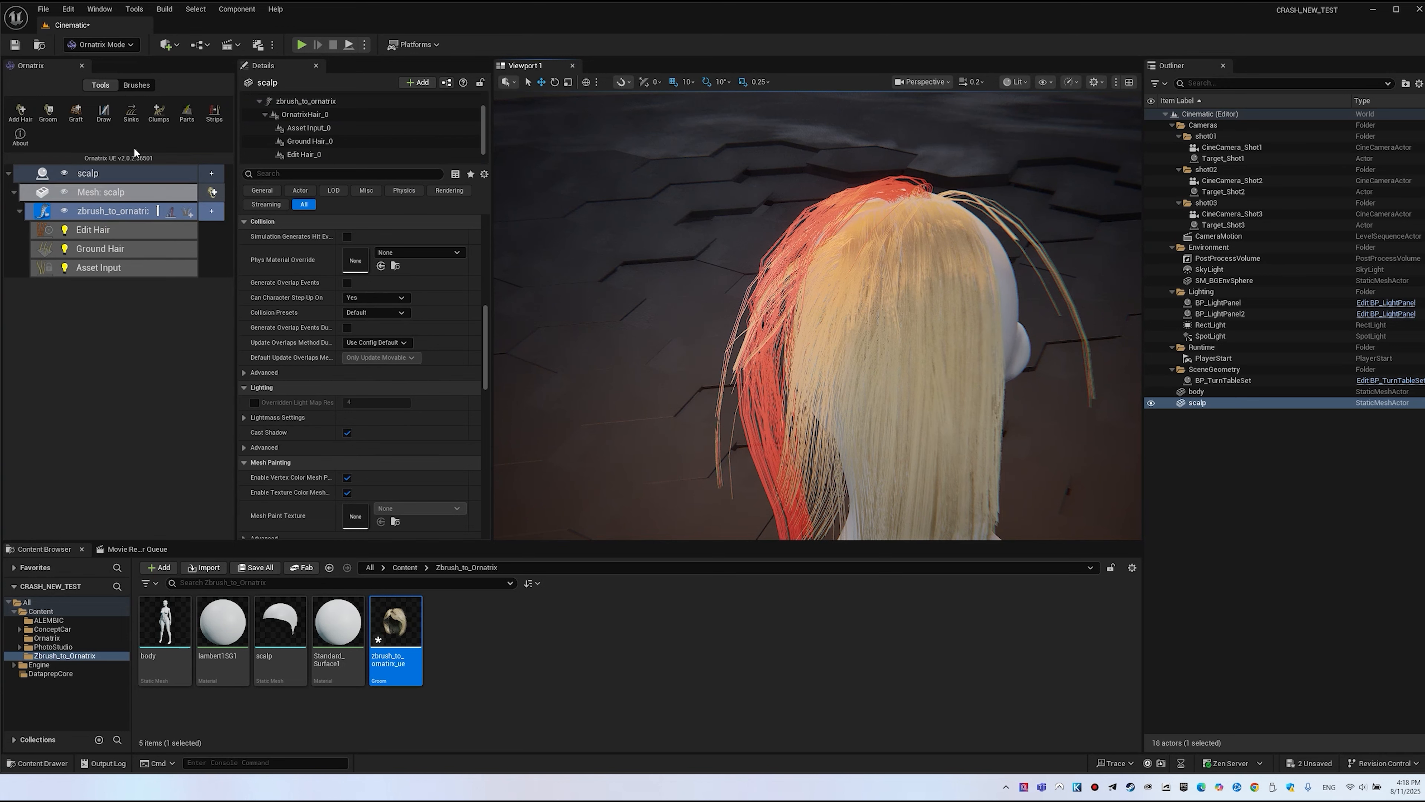
Step: Choose the Comb brush, restrict it to selected strands, and set its comb algorithm to Legacy
{"action": "left_click", "coordinate": [129, 86]}
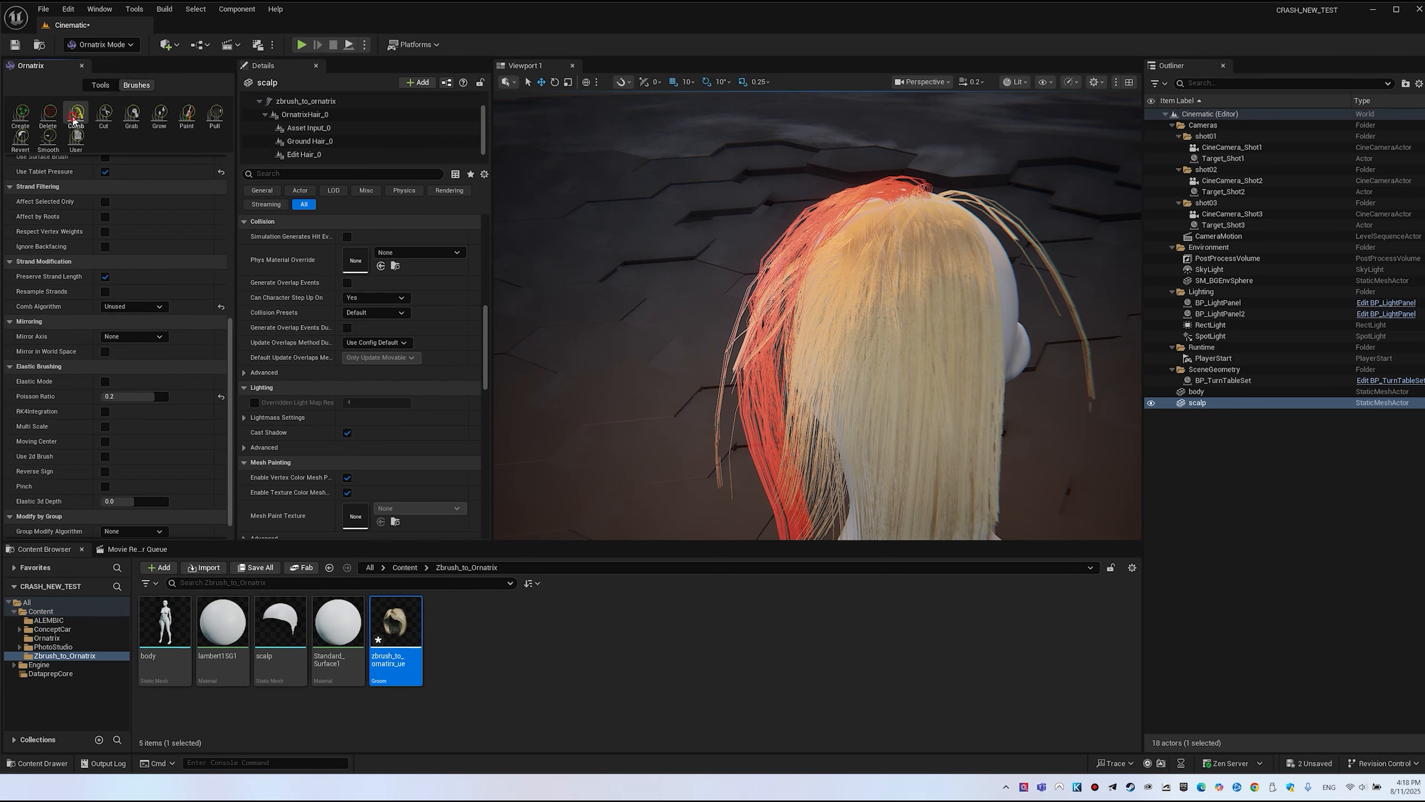
{"action": "left_click", "coordinate": [77, 118]}
{"action": "scroll", "coordinate": [136, 312], "scroll_direction": "up", "scroll_amount": 2}
{"action": "left_click", "coordinate": [105, 280]}
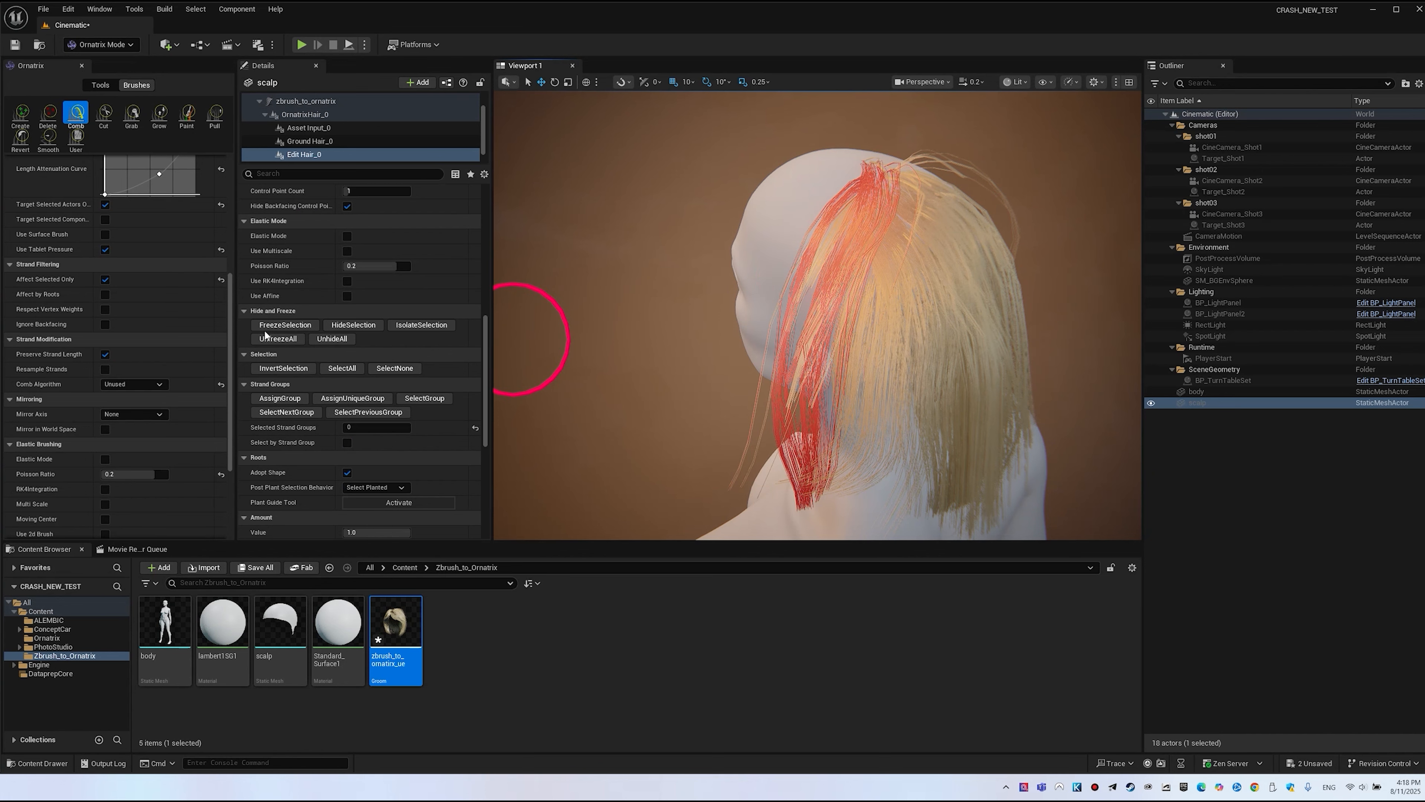
{"action": "scroll", "coordinate": [350, 296], "scroll_direction": "down", "scroll_amount": 10}
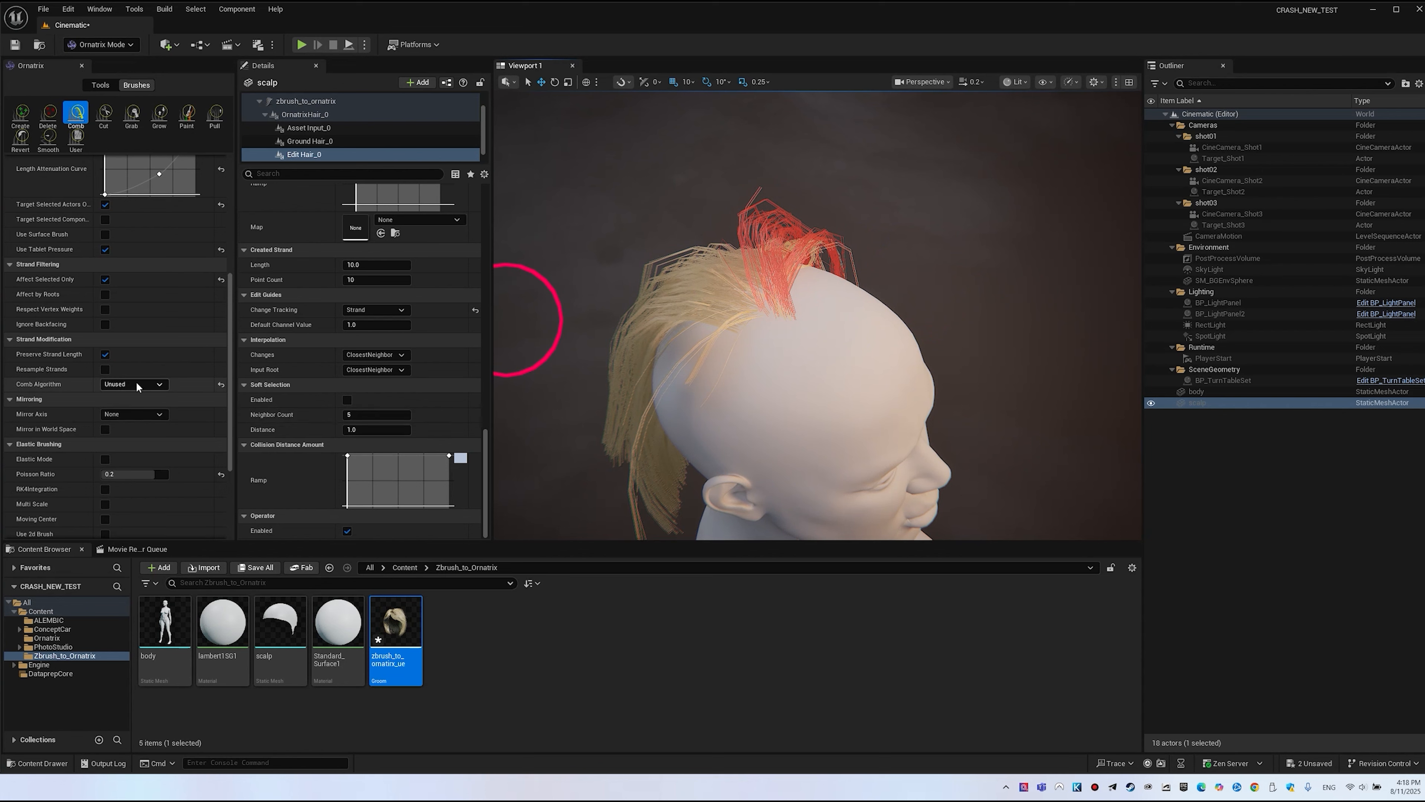
{"action": "left_click", "coordinate": [121, 384]}
{"action": "left_click", "coordinate": [134, 397]}
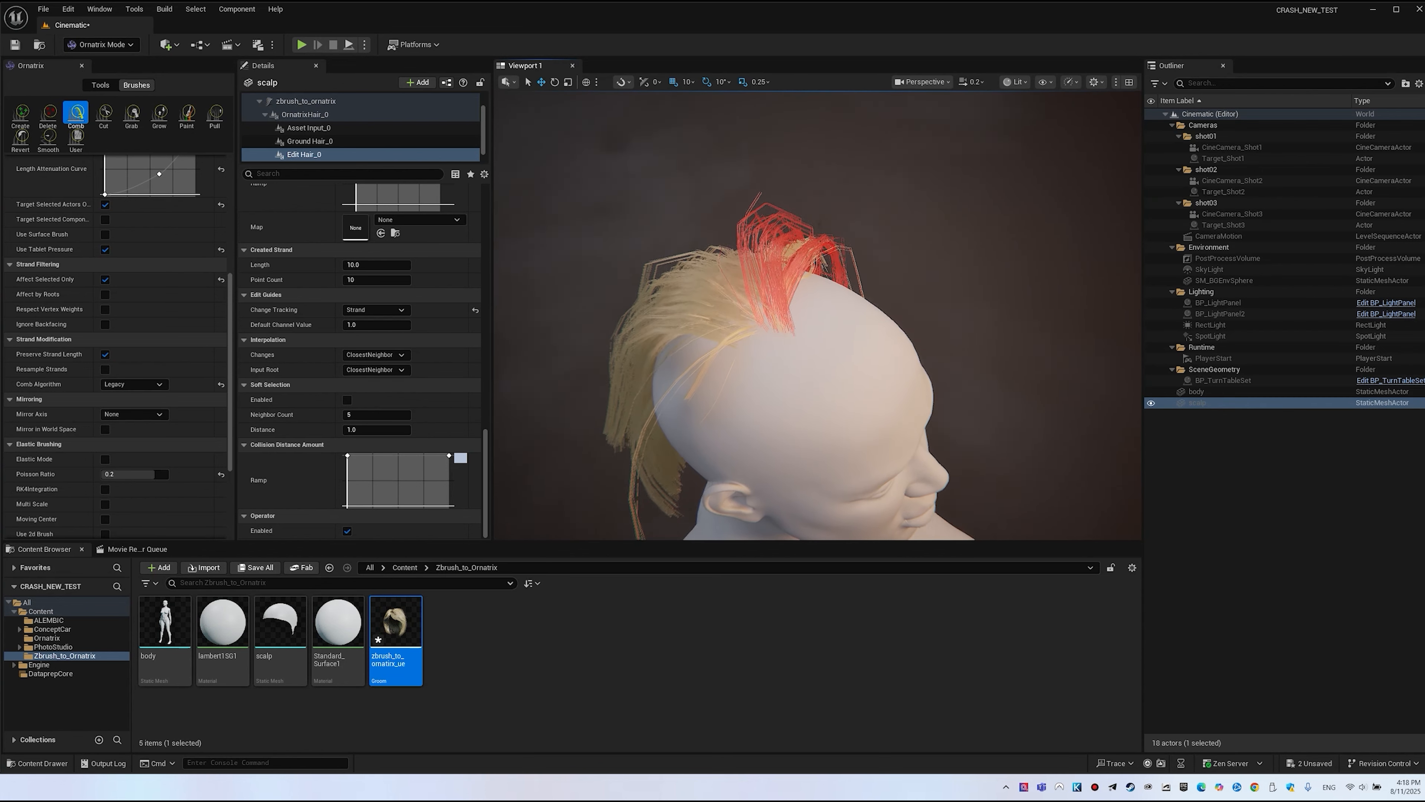
Step: Comb the selected strands down over the side and back of the head, and choose another comb algorithm
{"action": "mouse_move", "coordinate": [769, 248]}
{"action": "left_mouse_down"}
{"action": "mouse_move", "coordinate": [747, 255]}
{"action": "mouse_move", "coordinate": [779, 238]}
{"action": "mouse_move", "coordinate": [764, 239]}
{"action": "mouse_move", "coordinate": [822, 259]}
{"action": "left_mouse_up"}
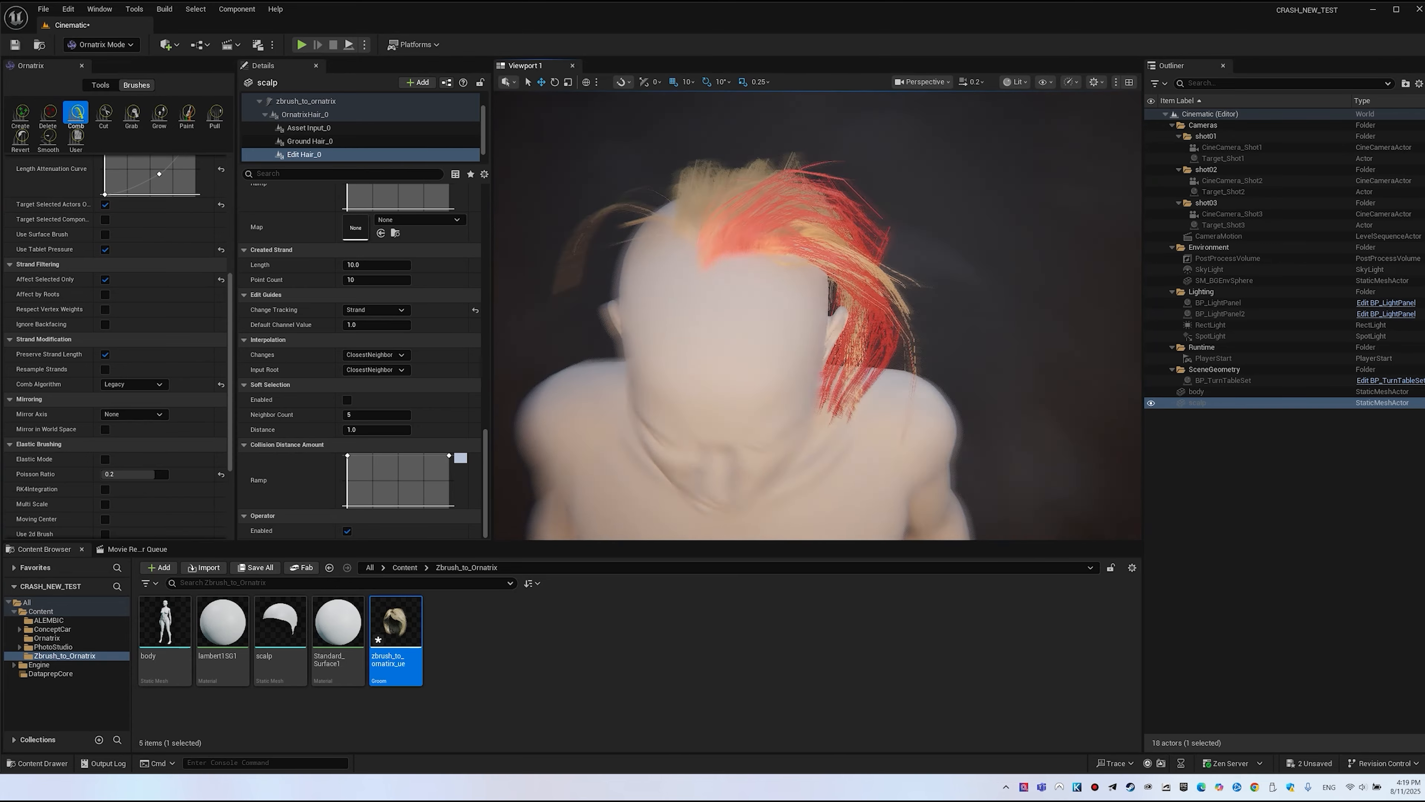
{"action": "mouse_move", "coordinate": [860, 297]}
{"action": "left_mouse_down"}
{"action": "mouse_move", "coordinate": [840, 225]}
{"action": "mouse_move", "coordinate": [909, 275]}
{"action": "mouse_move", "coordinate": [917, 258]}
{"action": "mouse_move", "coordinate": [867, 278]}
{"action": "mouse_move", "coordinate": [808, 247]}
{"action": "mouse_move", "coordinate": [735, 308]}
{"action": "mouse_move", "coordinate": [876, 315]}
{"action": "mouse_move", "coordinate": [850, 359]}
{"action": "mouse_move", "coordinate": [822, 362]}
{"action": "left_mouse_up"}
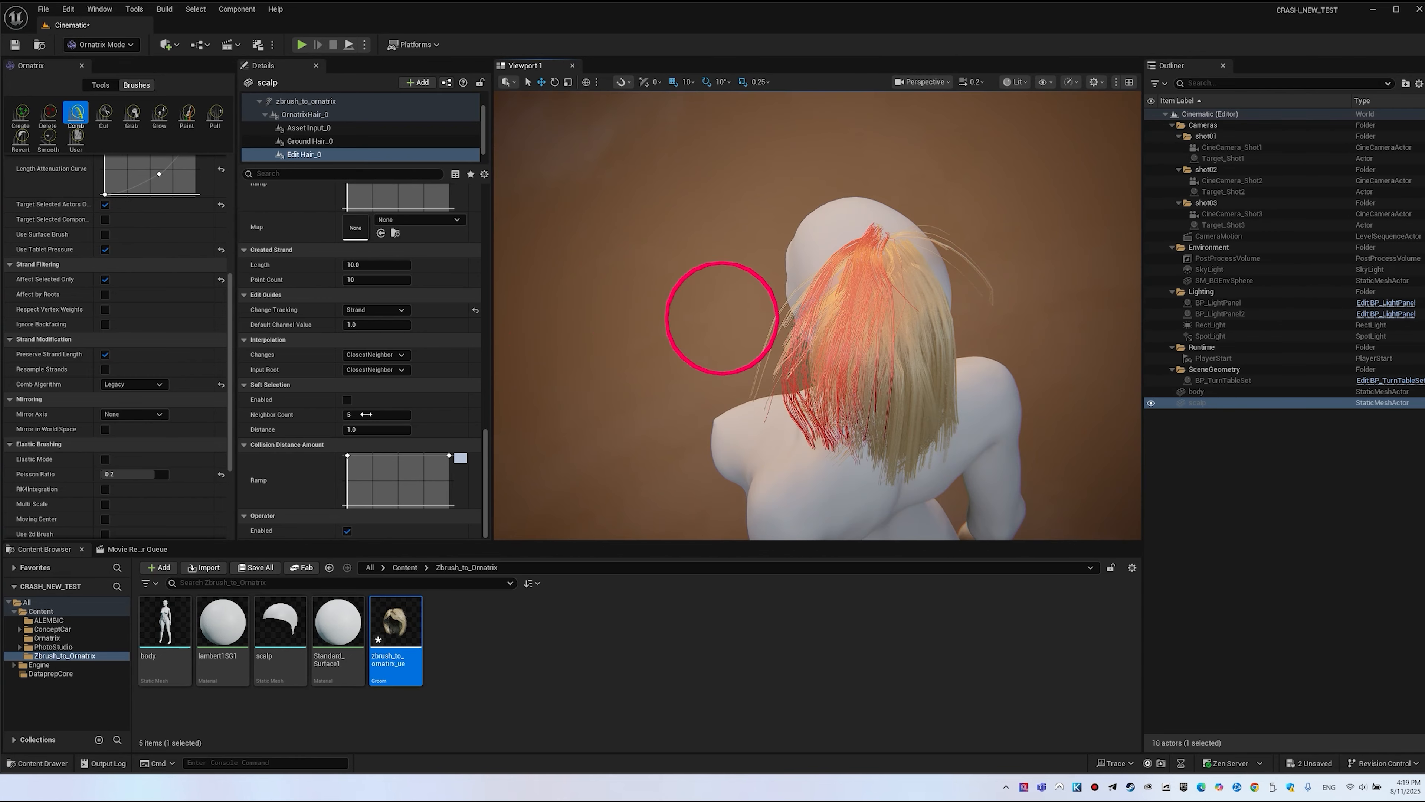
{"action": "left_click", "coordinate": [132, 384]}
{"action": "left_click", "coordinate": [123, 405]}
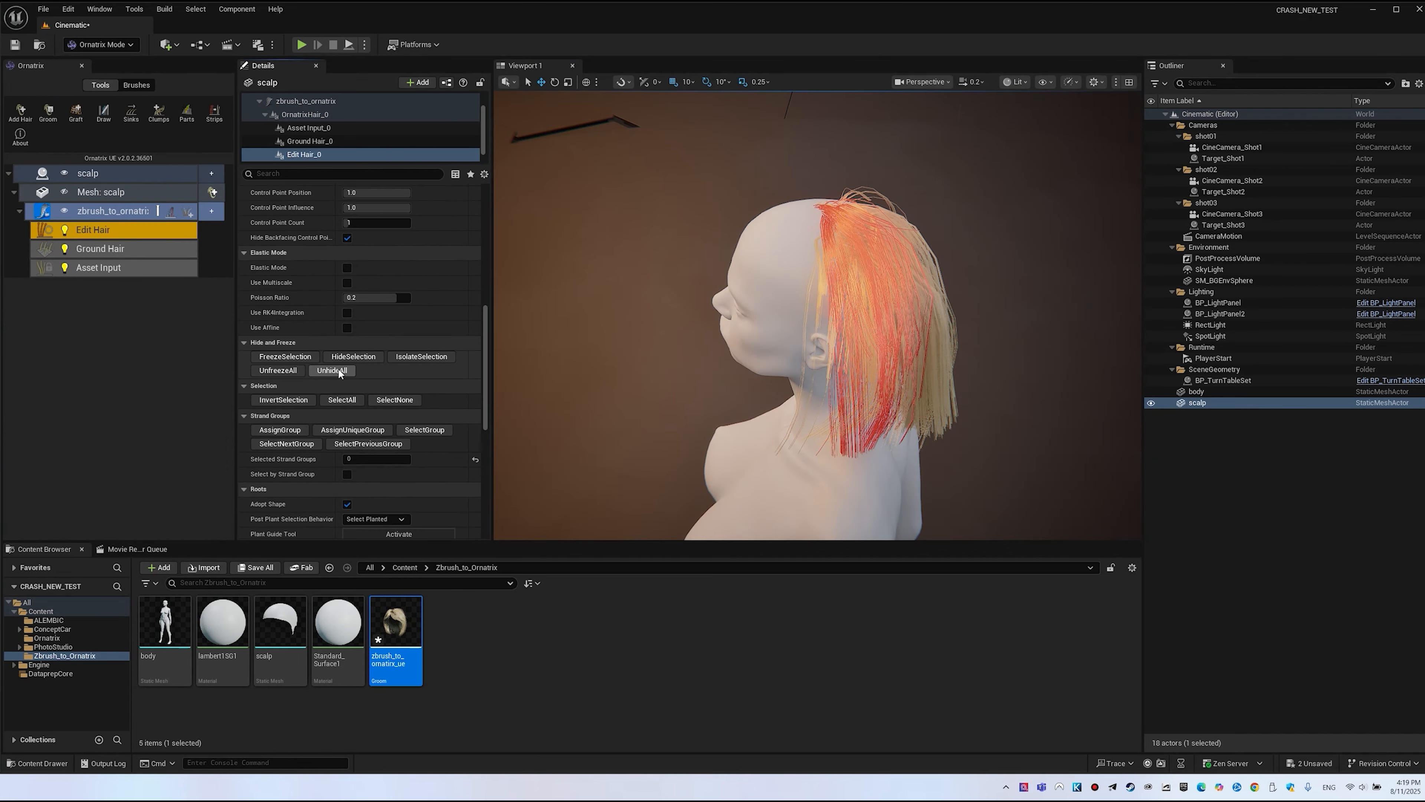
Step: Unhide all hair strands and convert the edited Ornatrix hair back into a groom
{"action": "left_click", "coordinate": [332, 370]}
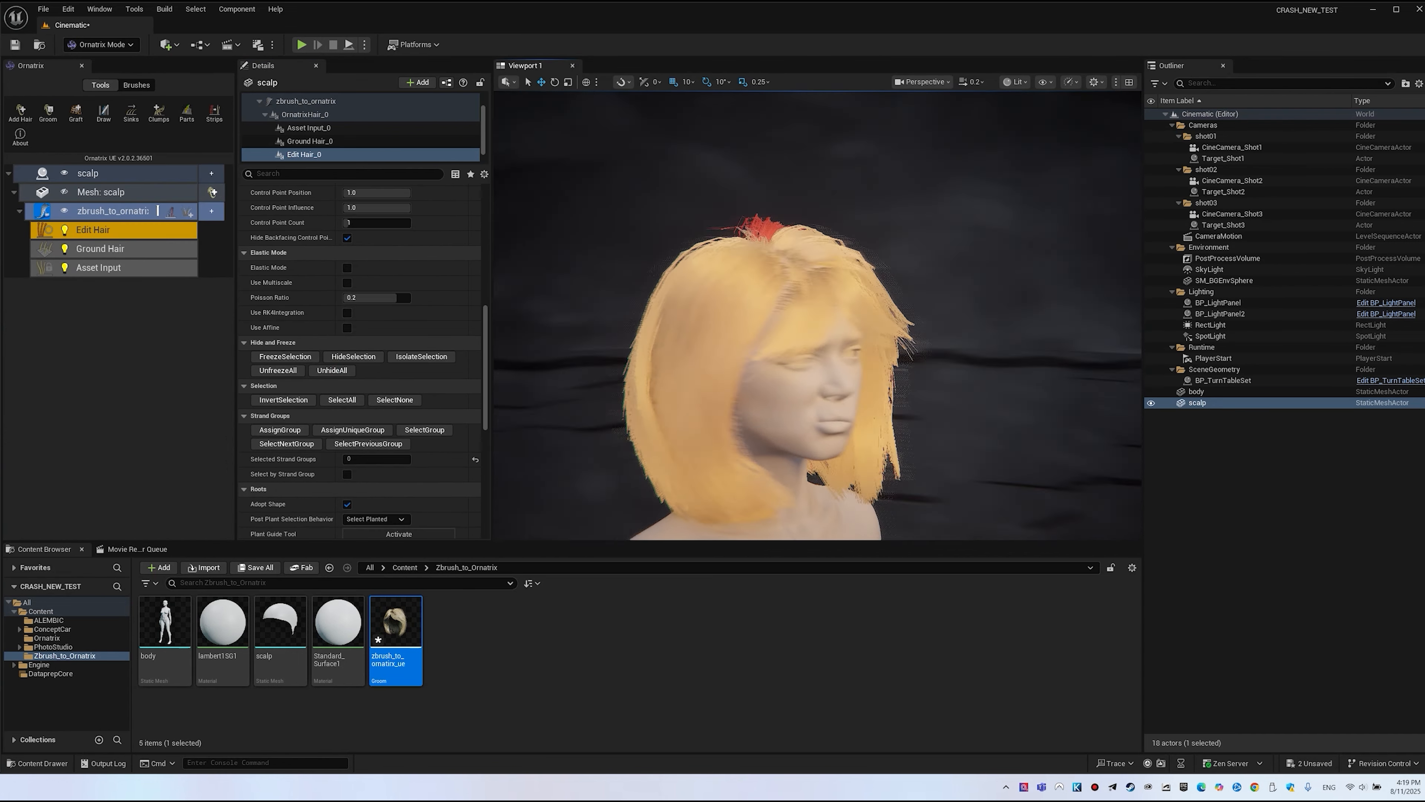
{"action": "mouse_move", "coordinate": [818, 315]}
{"action": "left_mouse_down", "text": "alt"}
{"action": "mouse_move", "coordinate": [719, 314]}
{"action": "mouse_move", "coordinate": [735, 331]}
{"action": "mouse_move", "coordinate": [763, 287]}
{"action": "mouse_move", "coordinate": [791, 280]}
{"action": "mouse_move", "coordinate": [803, 309]}
{"action": "left_mouse_up", "text": "alt"}
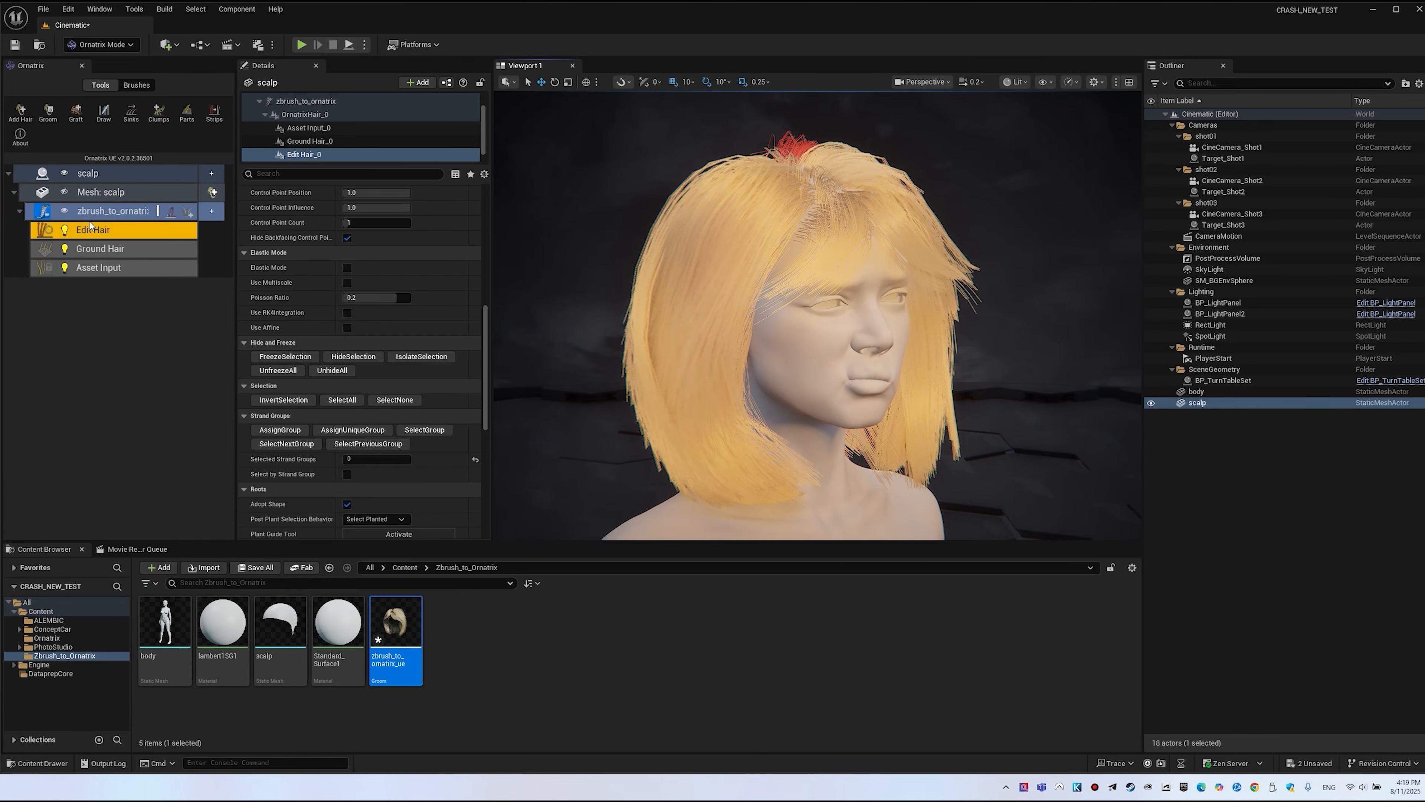
{"action": "left_click", "coordinate": [43, 213]}
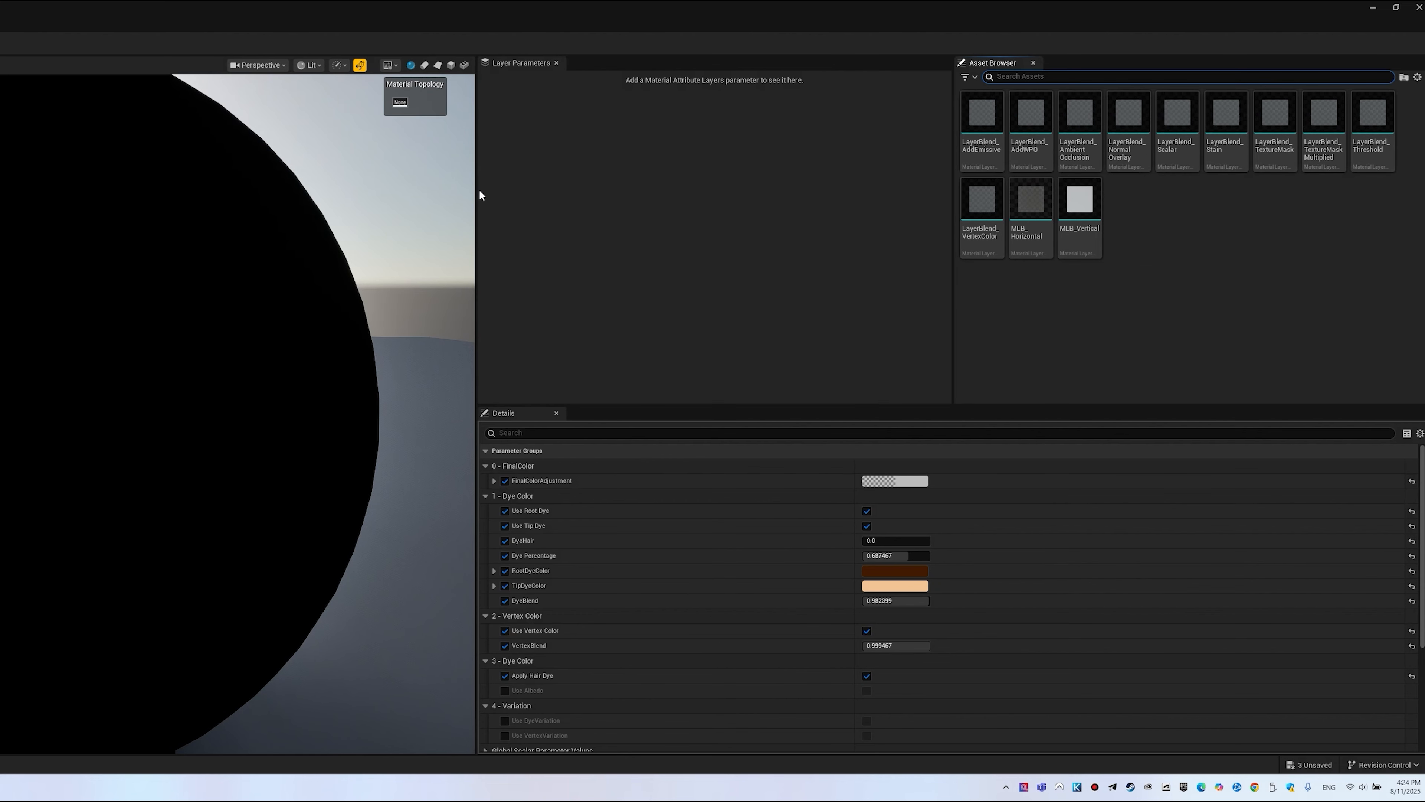
Step: Set the AdvancedNativeHairMaterial instance's DyeHair to about 0.118, its tip dye to light blue and its root dye to crimson
{"action": "left_click_drag", "start_coordinate": [552, 610], "coordinate": [615, 690]}
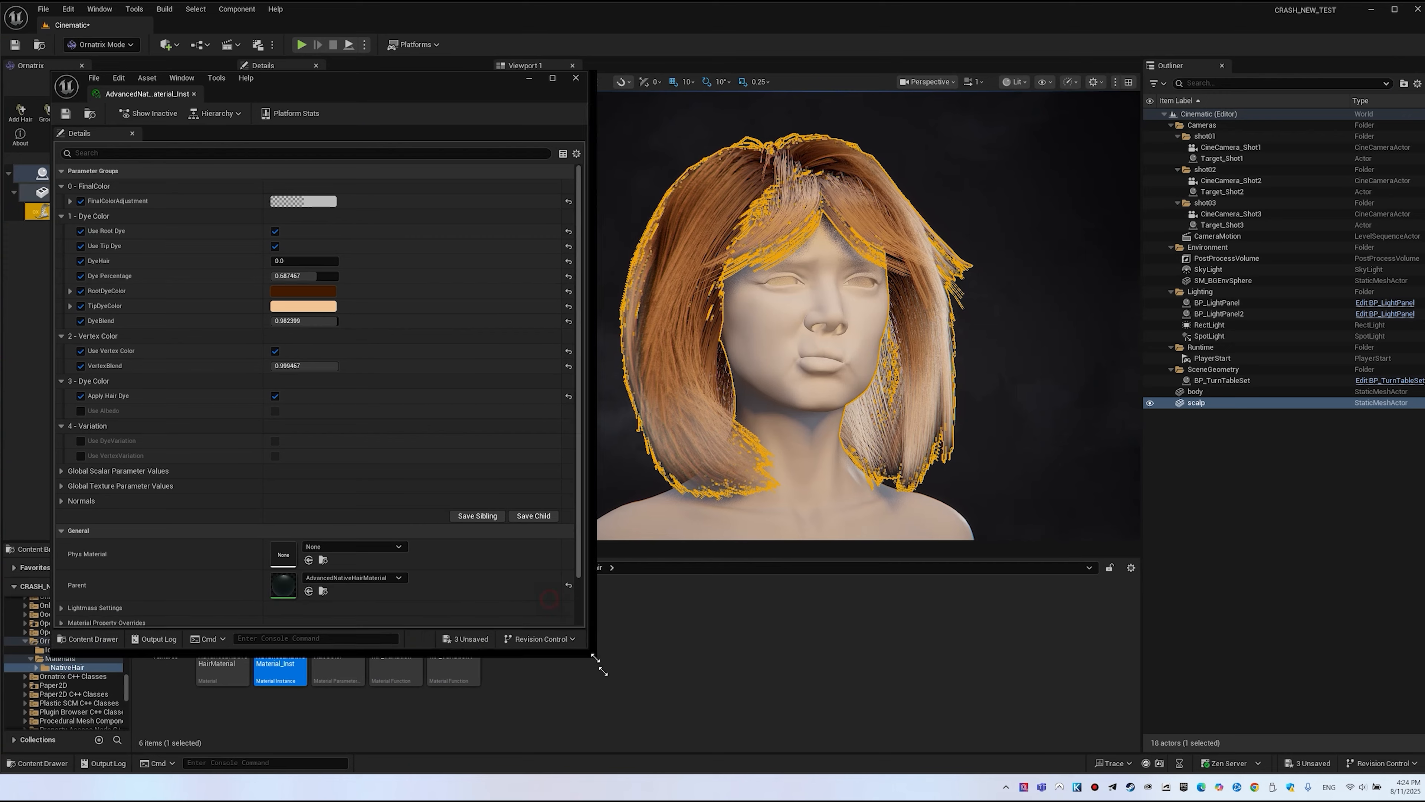
{"action": "left_click_drag", "start_coordinate": [289, 261], "coordinate": [300, 261]}
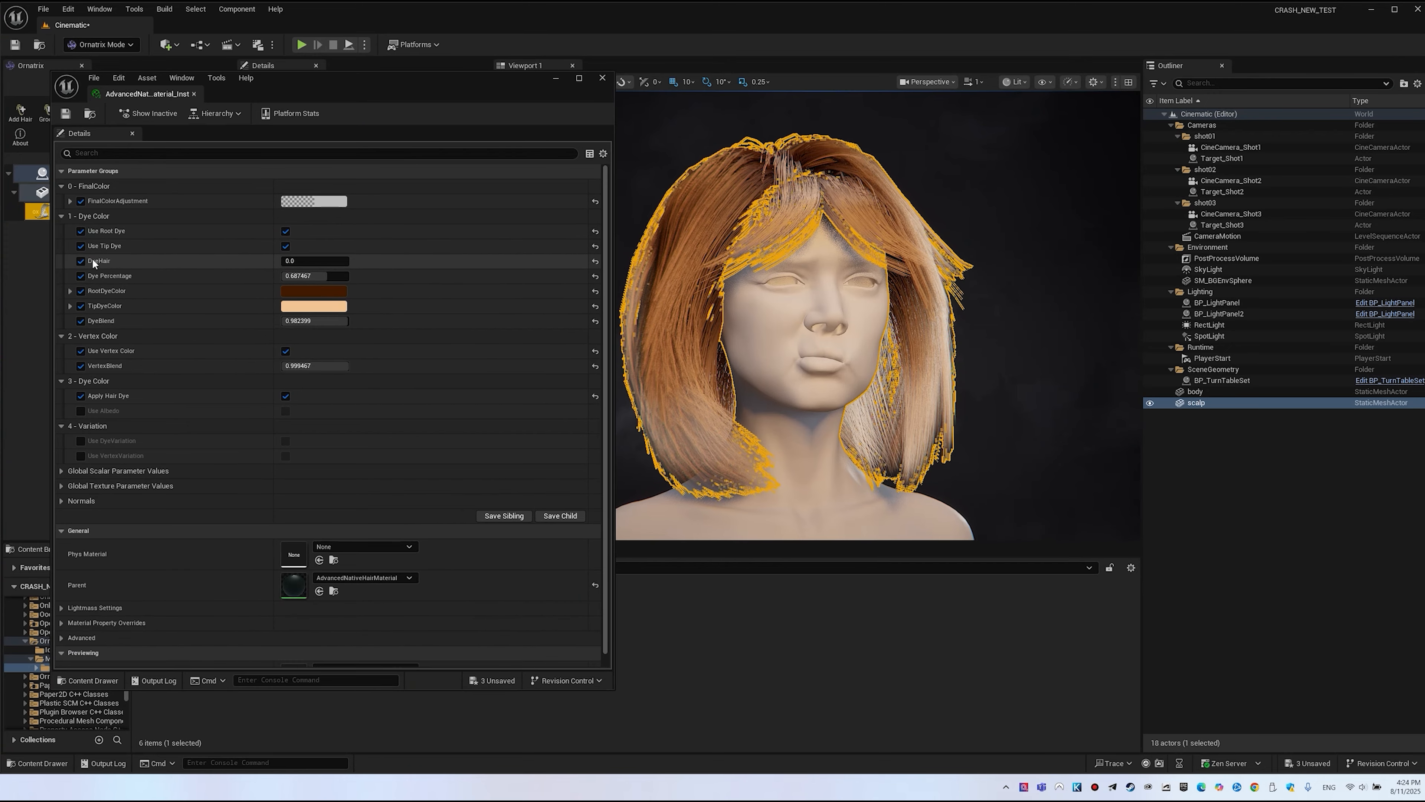
{"action": "left_click", "coordinate": [328, 305]}
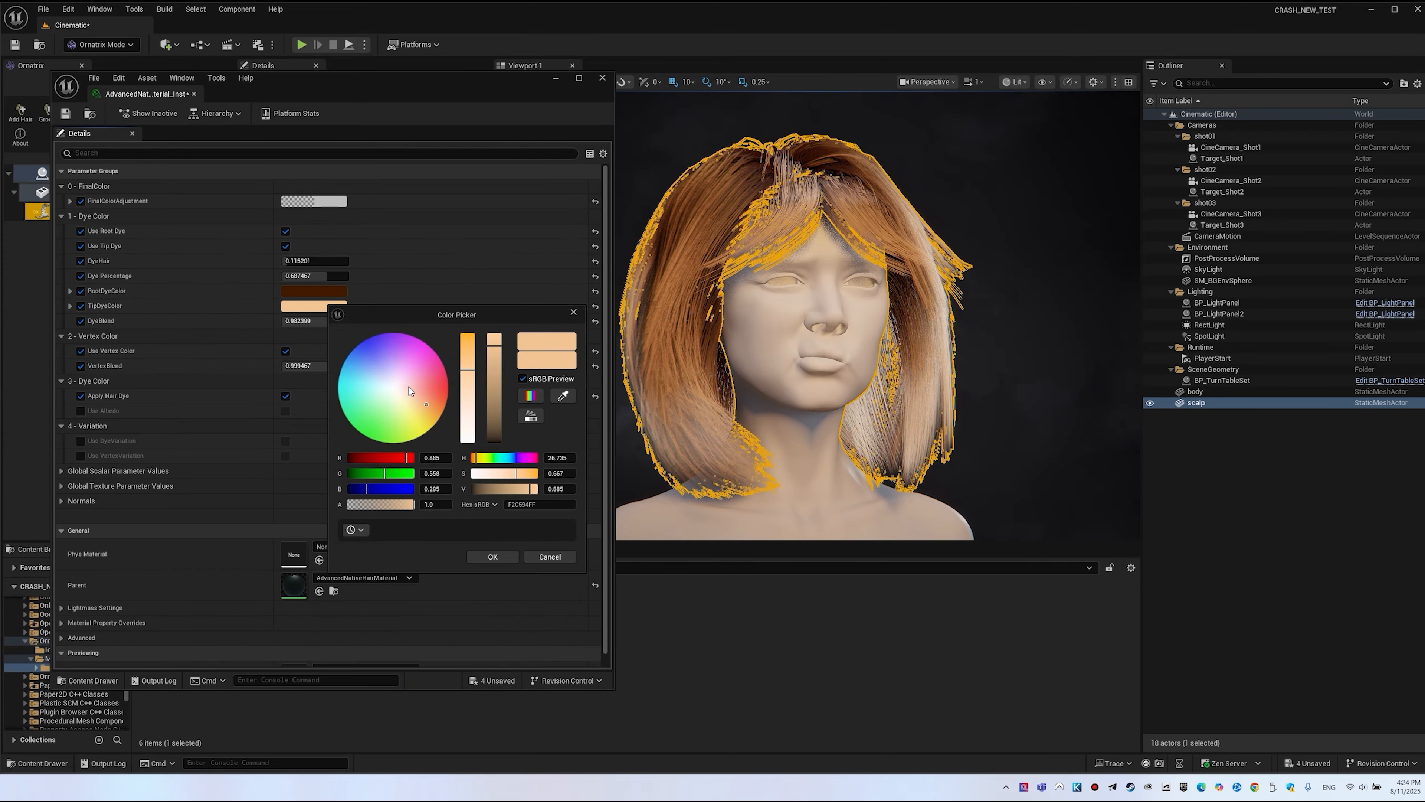
{"action": "mouse_move", "coordinate": [402, 387]}
{"action": "left_mouse_down"}
{"action": "mouse_move", "coordinate": [364, 359]}
{"action": "mouse_move", "coordinate": [404, 382]}
{"action": "mouse_move", "coordinate": [343, 397]}
{"action": "mouse_move", "coordinate": [326, 352]}
{"action": "mouse_move", "coordinate": [404, 388]}
{"action": "left_mouse_up"}
{"action": "left_click", "coordinate": [297, 291]}
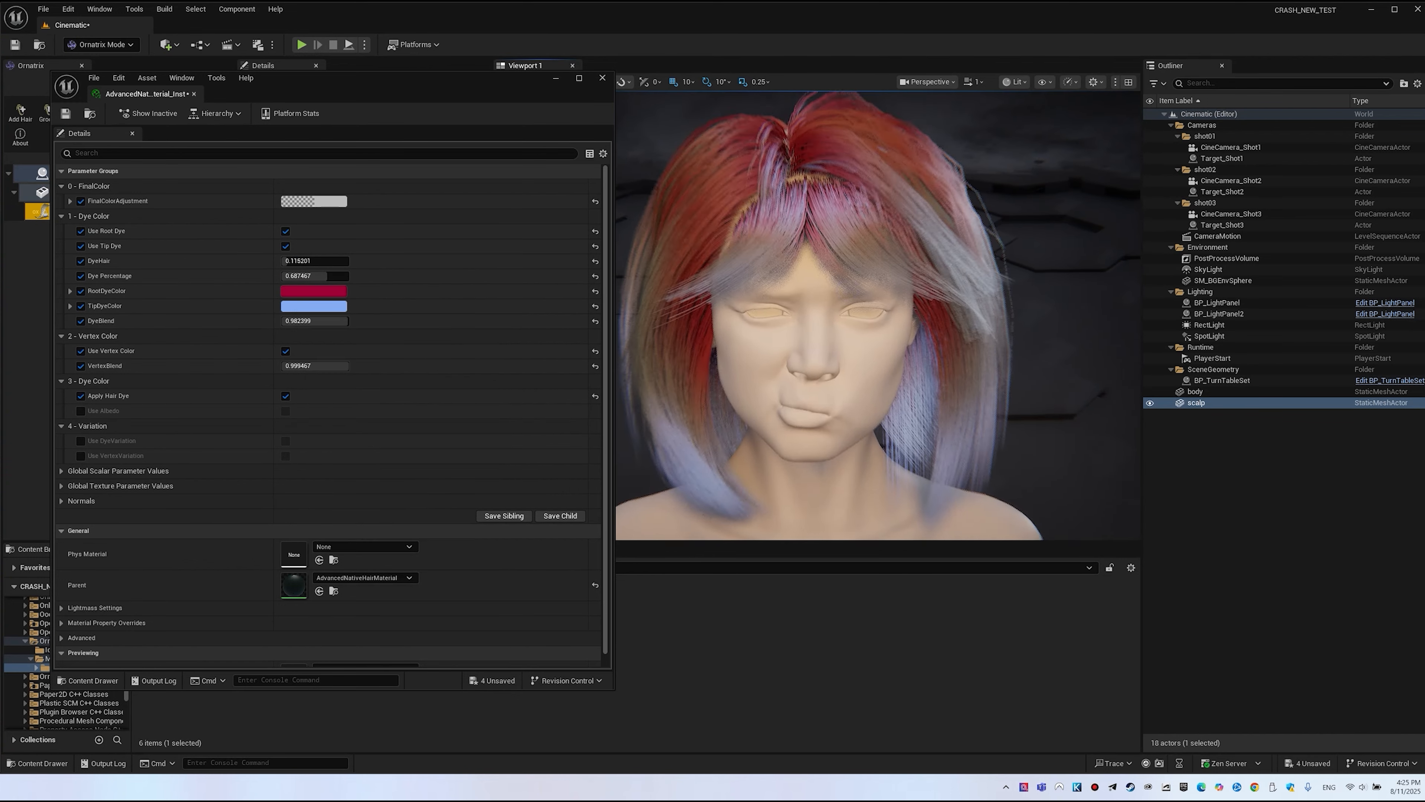
{"action": "mouse_move", "coordinate": [847, 298]}
{"action": "right_mouse_down", "text": "alt"}
{"action": "mouse_move", "coordinate": [785, 298]}
{"action": "mouse_move", "coordinate": [846, 298]}
{"action": "right_mouse_up", "text": "alt"}
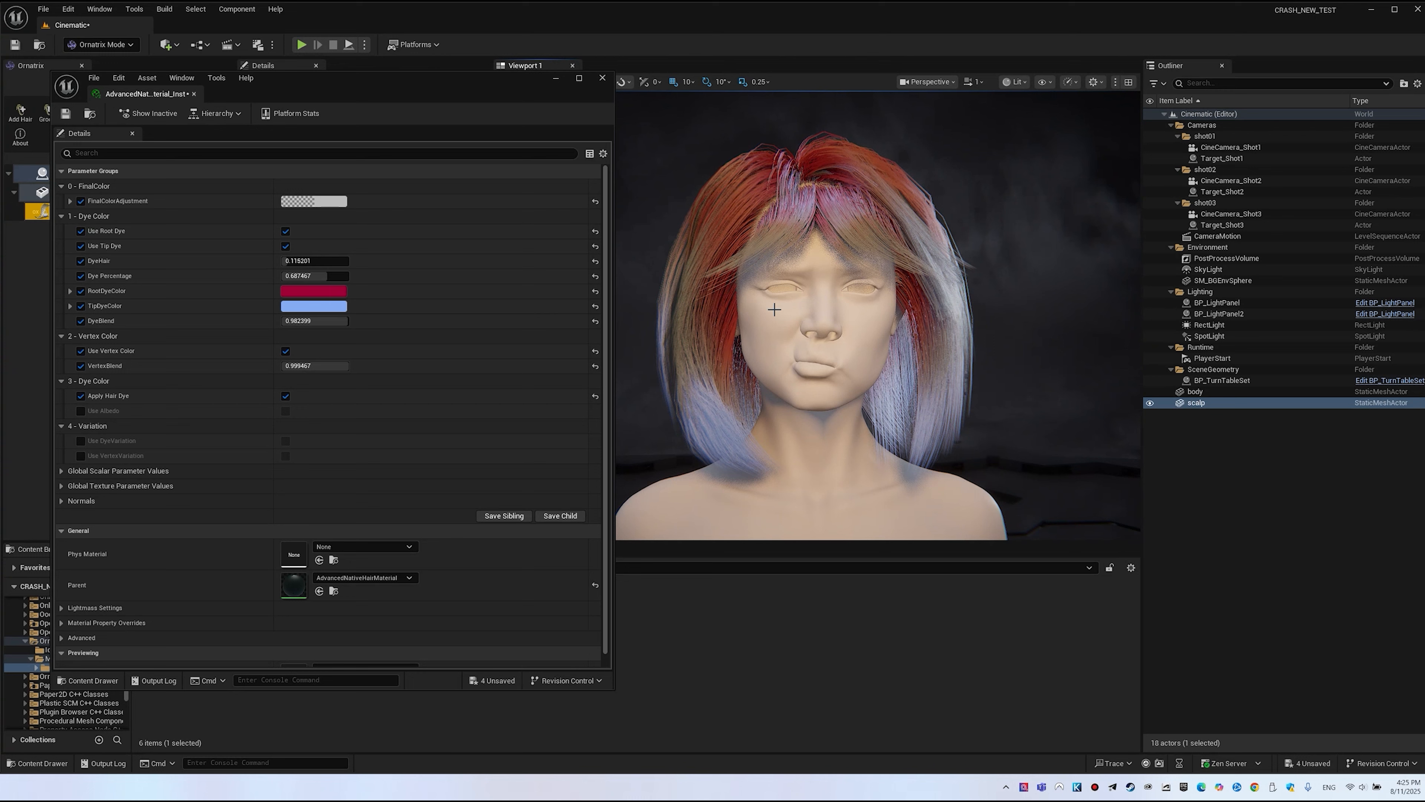